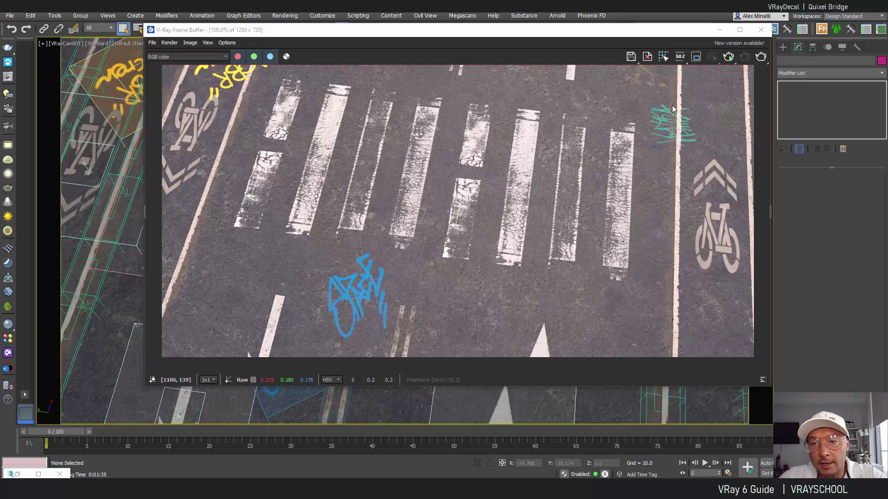
{"action": "scroll", "coordinate": [184, 265], "scroll_direction": "up", "scroll_amount": 1}
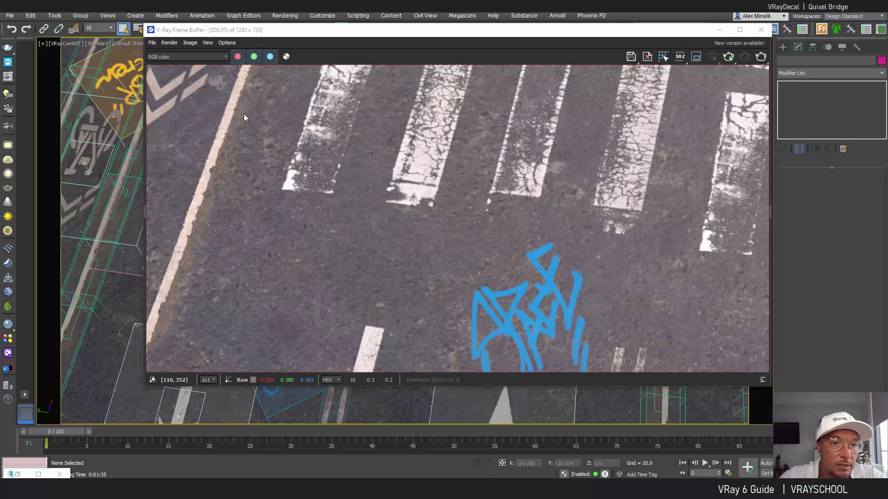
{"action": "scroll", "coordinate": [228, 193], "scroll_direction": "down", "scroll_amount": 1}
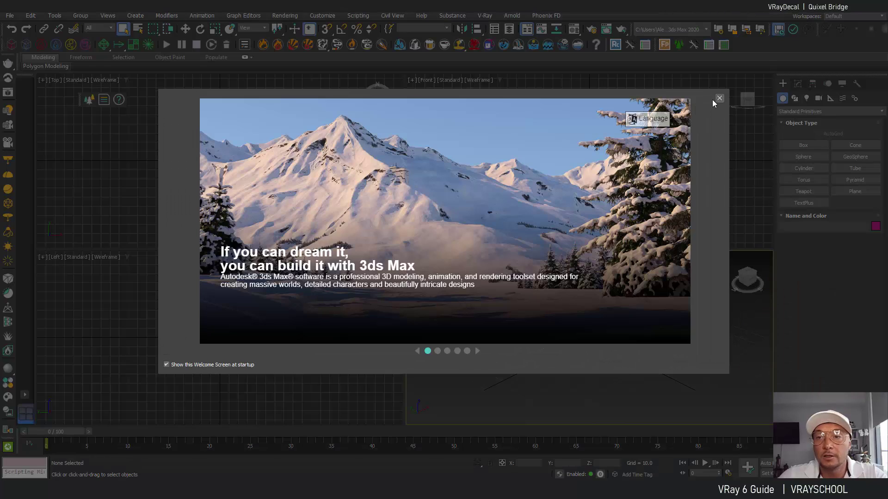
Dismiss the welcome screen and draw a plane about 171 long and 258 wide in the Top viewport.
{"action": "left_click", "coordinate": [719, 98]}
{"action": "left_click", "coordinate": [860, 192]}
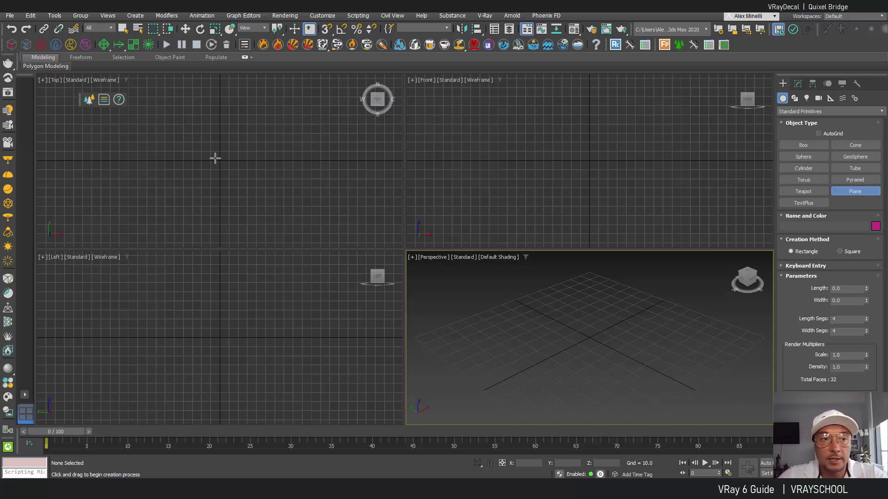
{"action": "left_click_drag", "start_coordinate": [338, 82], "coordinate": [101, 240]}
Open the Chaos Cosmos asset library and search for "asphalt".
{"action": "left_click", "coordinate": [8, 397]}
{"action": "left_click", "coordinate": [480, 280]}
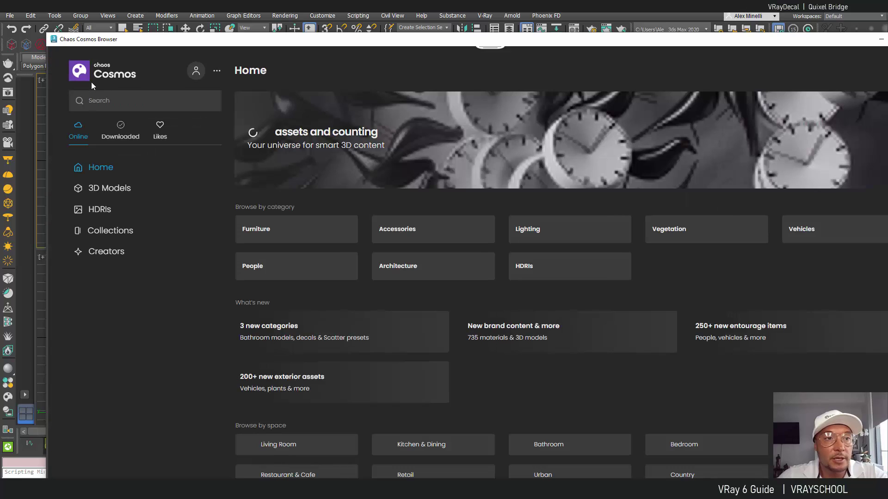
{"action": "left_click", "coordinate": [99, 100]}
{"action": "left_click", "coordinate": [103, 132]}
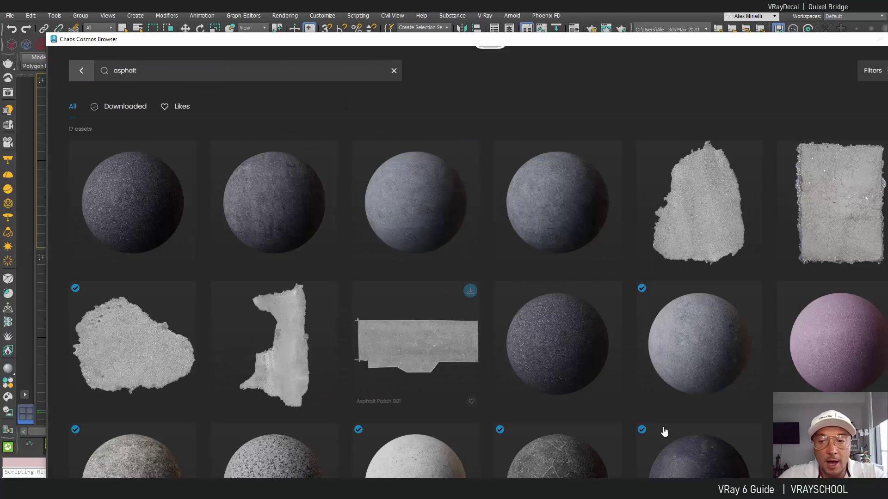
Apply the Asphalt Black 15-01 100cm material to the plane and check its real-world size in the asset details.
{"action": "mouse_move", "coordinate": [740, 436]}
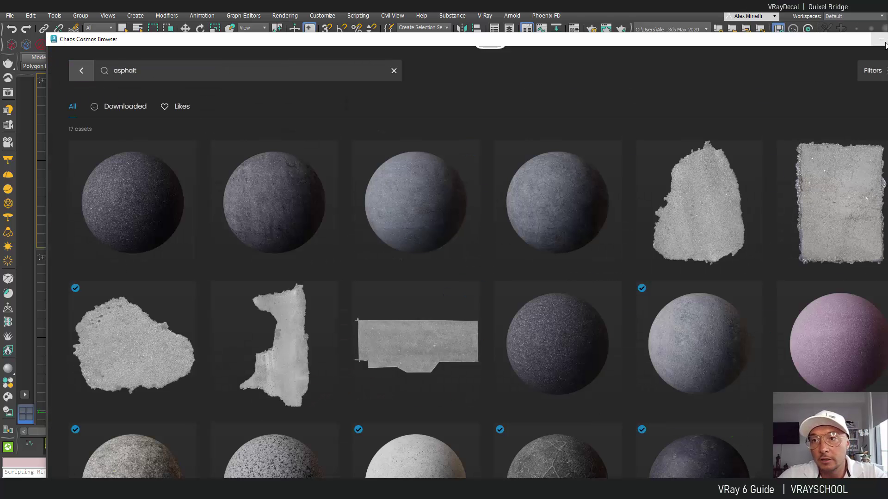
{"action": "left_click", "coordinate": [716, 464]}
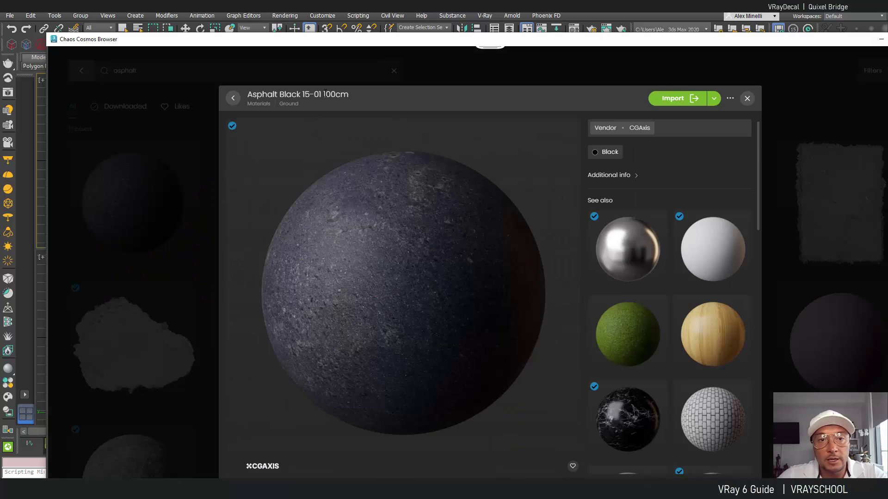
{"action": "left_click_drag", "start_coordinate": [324, 94], "coordinate": [489, 94]}
{"action": "left_click_drag", "start_coordinate": [881, 39], "coordinate": [757, 58]}
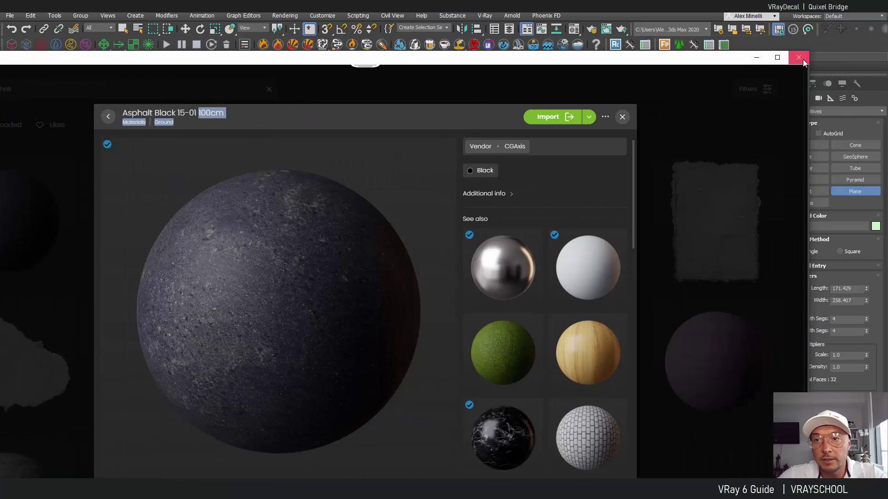
{"action": "left_click", "coordinate": [623, 117]}
{"action": "left_click", "coordinate": [756, 58]}
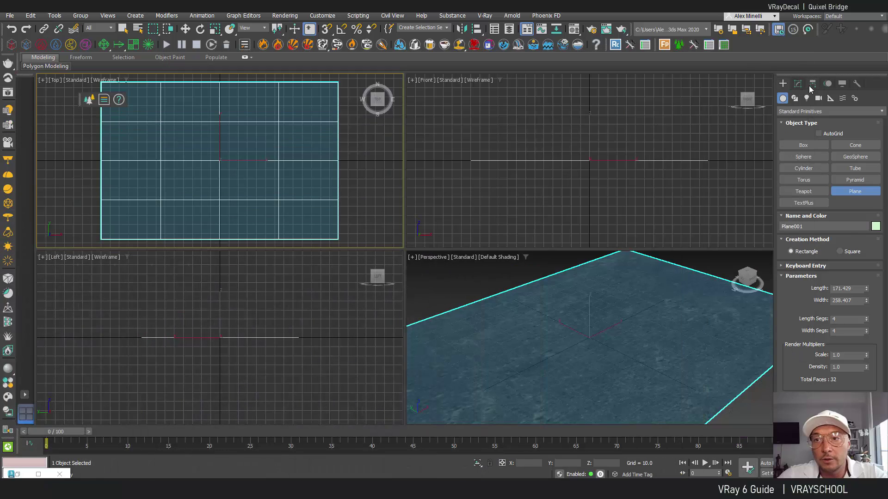
Add a planar UVW Map modifier to the plane with length and width set to 100.
{"action": "left_click", "coordinate": [797, 84]}
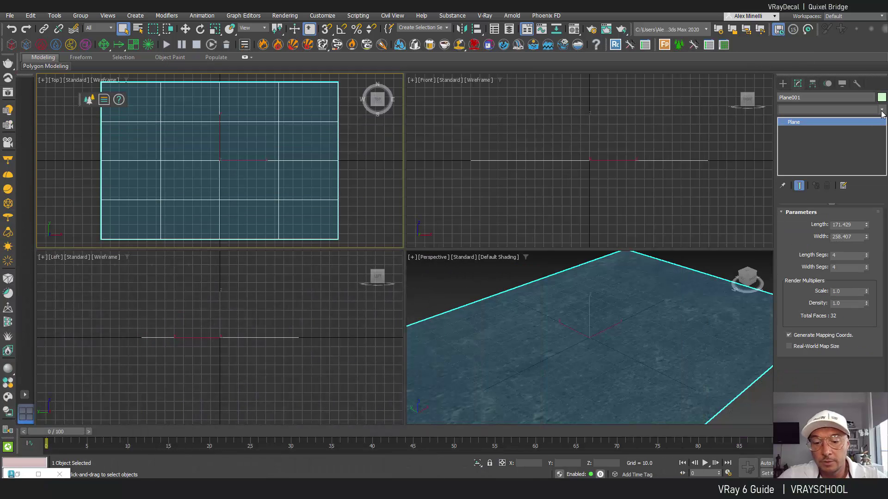
{"action": "left_click", "coordinate": [830, 109]}
{"action": "type", "text": "uvw"}
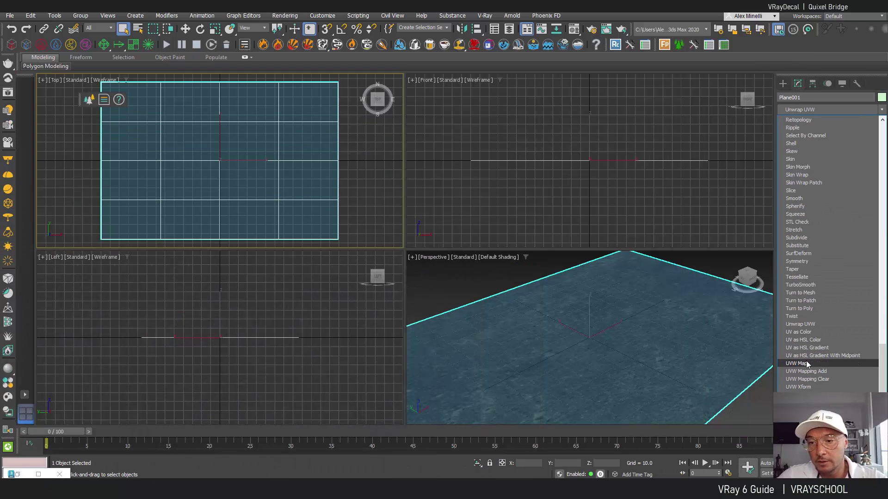
{"action": "left_click", "coordinate": [797, 363]}
{"action": "double_click", "coordinate": [826, 311]}
{"action": "type", "text": "100"}
{"action": "double_click", "coordinate": [828, 323]}
{"action": "type", "text": "100"}
{"action": "key", "text": "Return"}
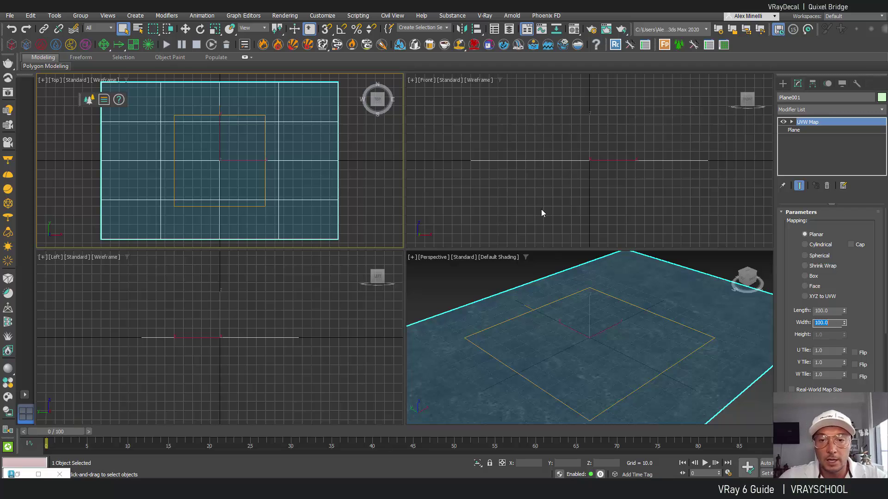
{"action": "left_click", "coordinate": [468, 267]}
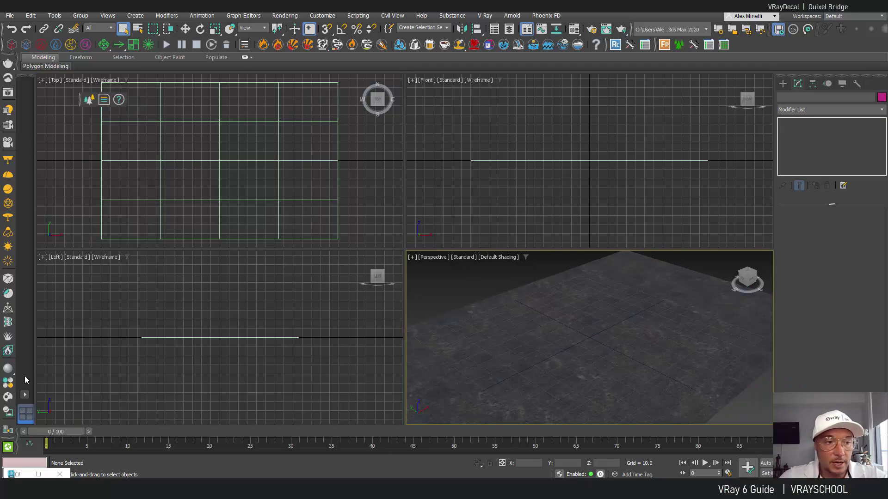
Return to the Chaos Cosmos library and show the Decals category of materials.
{"action": "left_click", "coordinate": [8, 398]}
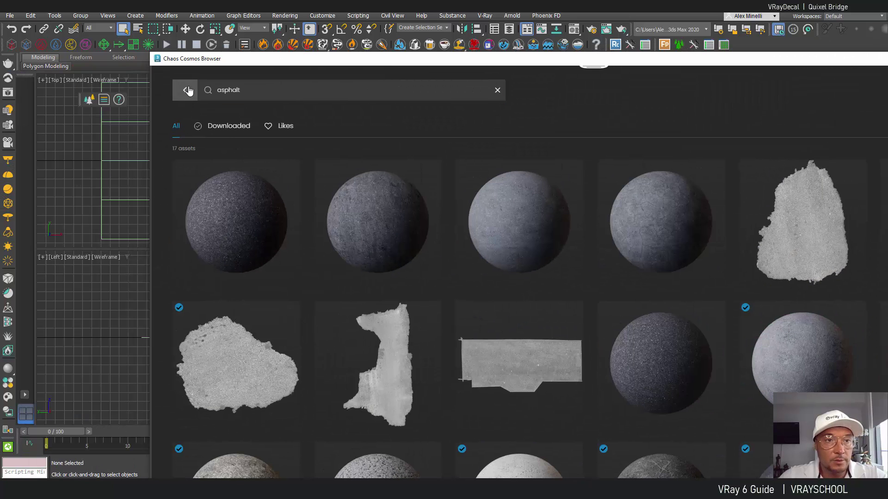
{"action": "left_click", "coordinate": [185, 90]}
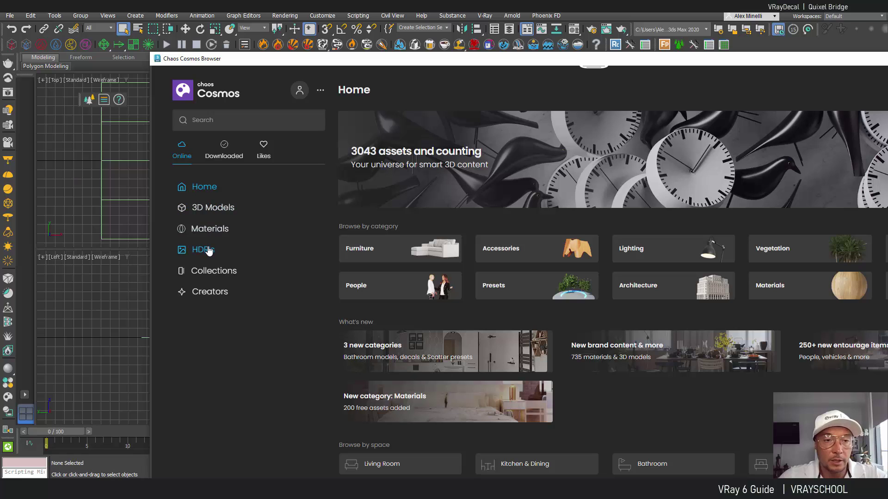
{"action": "left_click", "coordinate": [211, 232]}
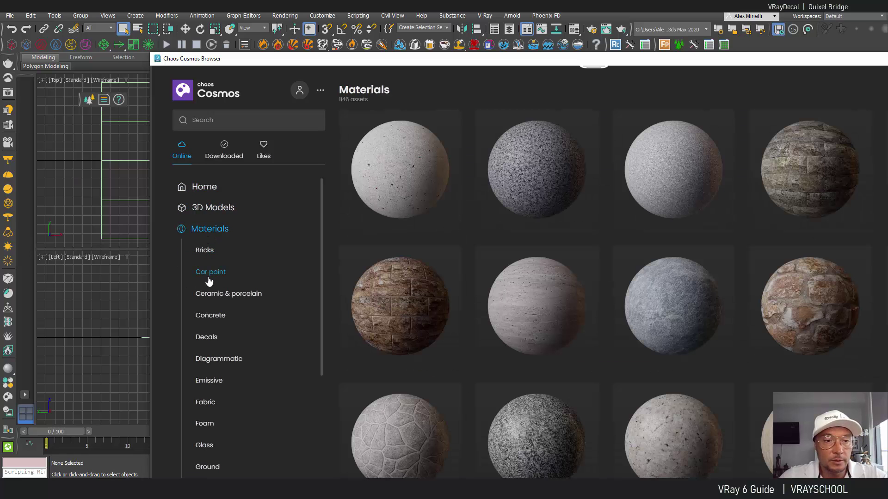
{"action": "left_click", "coordinate": [203, 339]}
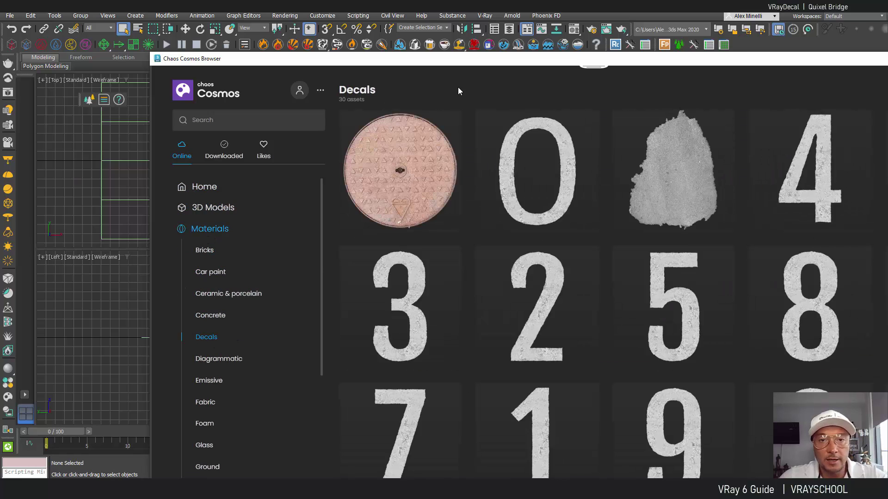
Import the yellow Street Marking Disabled 001 decal from the Cosmos library into the scene.
{"action": "left_click_drag", "start_coordinate": [489, 61], "coordinate": [303, 18]}
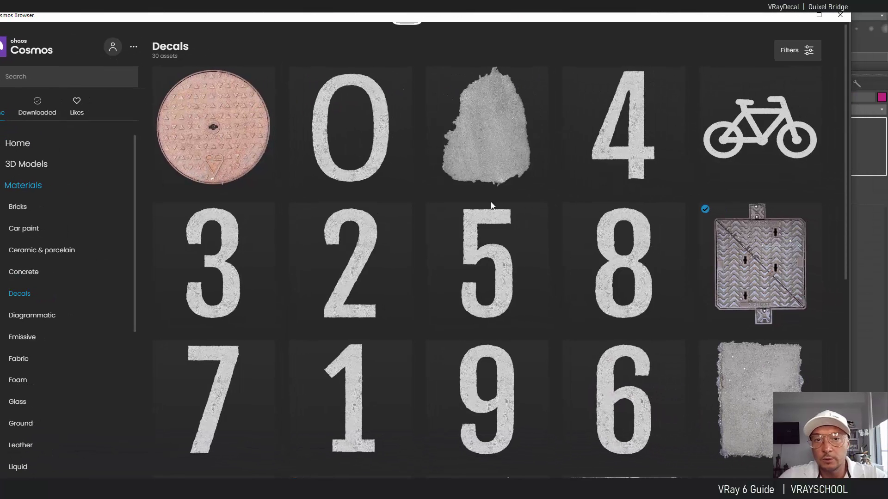
{"action": "scroll", "coordinate": [494, 205], "scroll_direction": "down", "scroll_amount": 2}
{"action": "scroll", "coordinate": [491, 206], "scroll_direction": "down", "scroll_amount": 5}
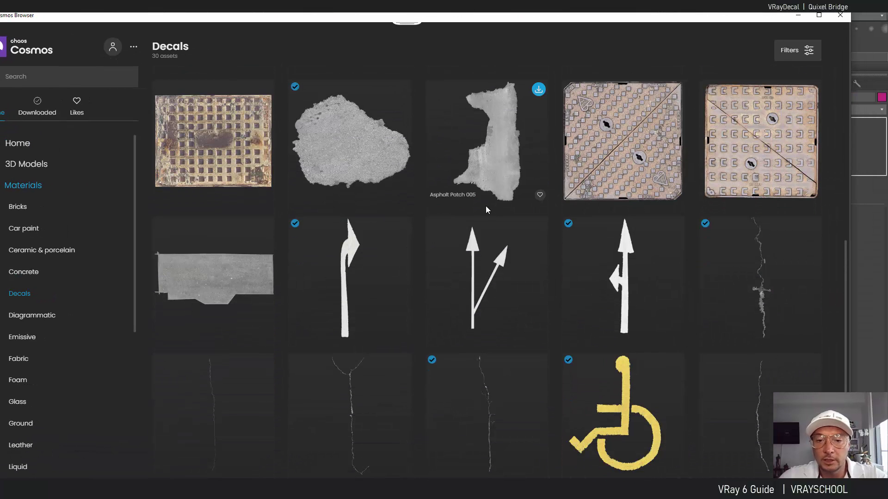
{"action": "left_click_drag", "start_coordinate": [485, 16], "coordinate": [255, 8]}
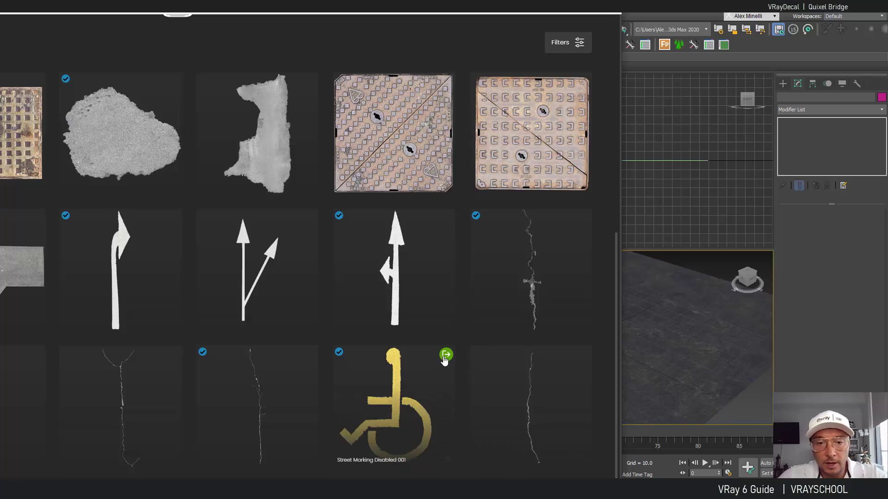
{"action": "left_click", "coordinate": [445, 356]}
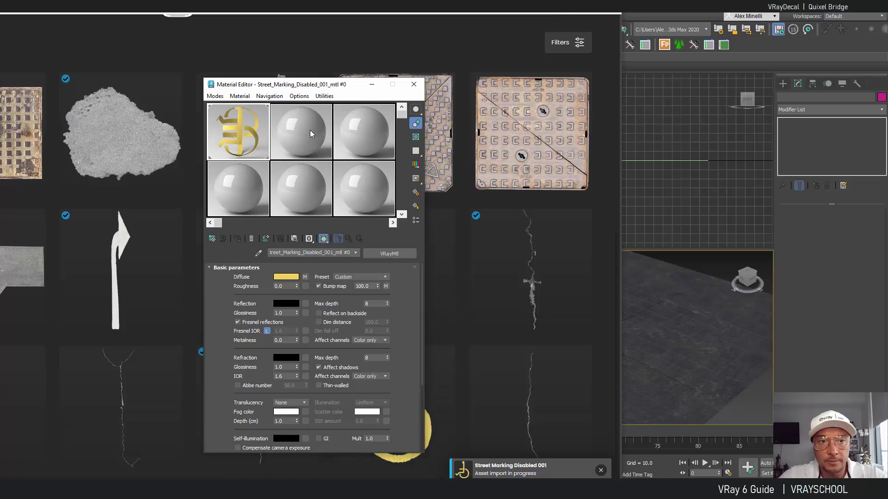
Select the second material sample slot and import the Crack 002 decal from the Cosmos library.
{"action": "left_click", "coordinate": [309, 129]}
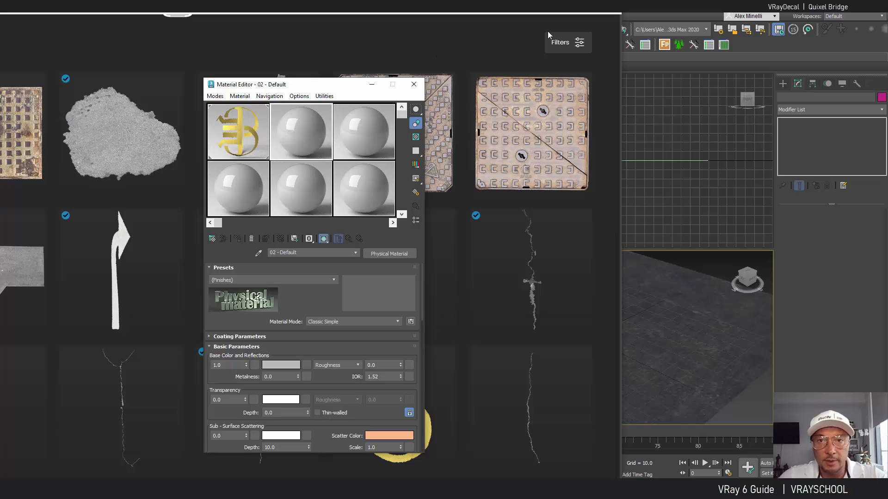
{"action": "left_click", "coordinate": [470, 22]}
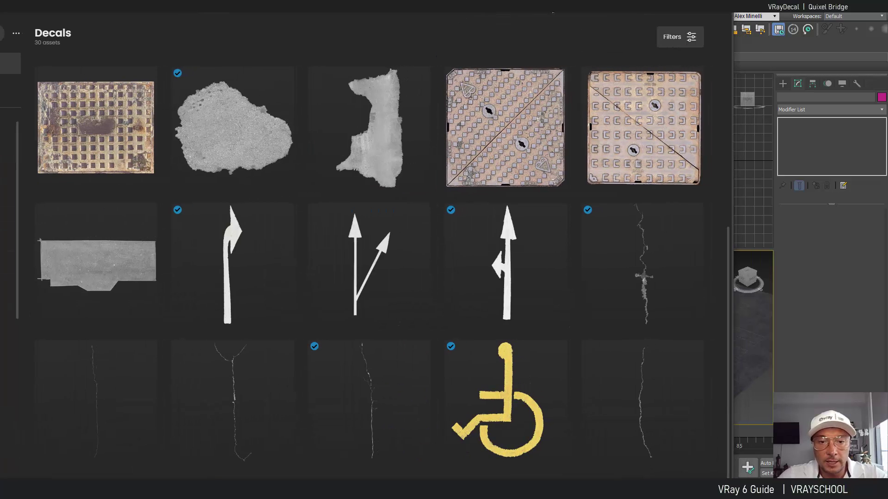
{"action": "mouse_move", "coordinate": [692, 221]}
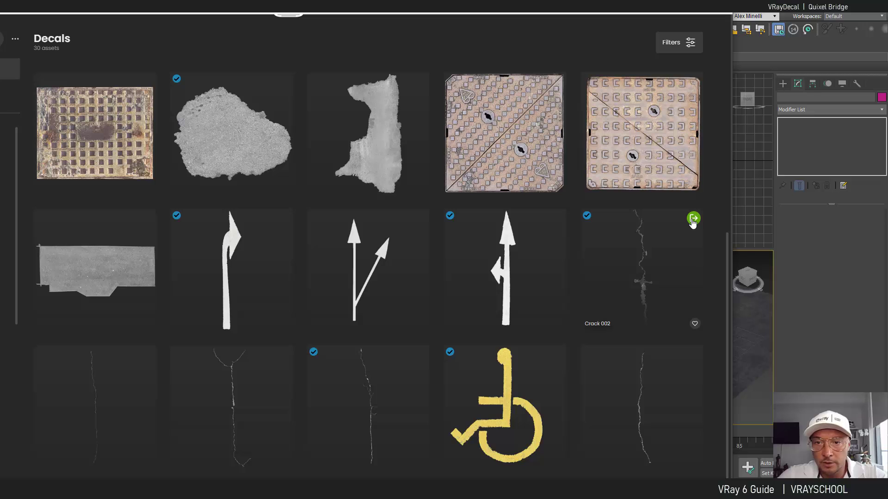
{"action": "left_click", "coordinate": [693, 219]}
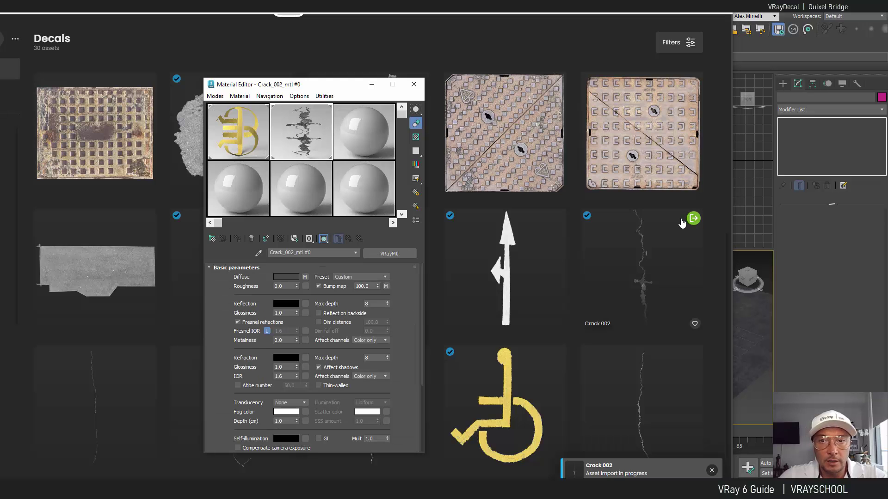
Download the Street Marking Arrow 002 decal, import it into the scene and return to the viewports.
{"action": "left_click", "coordinate": [323, 96]}
{"action": "left_click", "coordinate": [323, 96]}
{"action": "left_click_drag", "start_coordinate": [327, 86], "coordinate": [201, 97]}
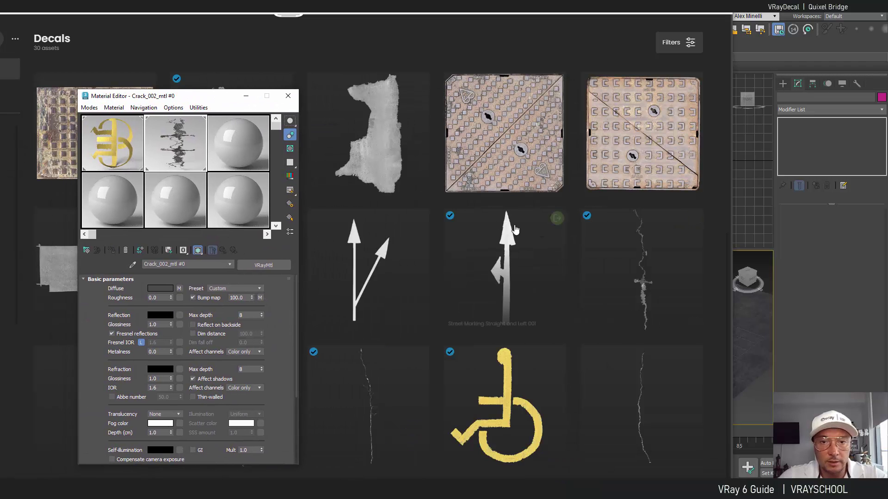
{"action": "left_click", "coordinate": [421, 220]}
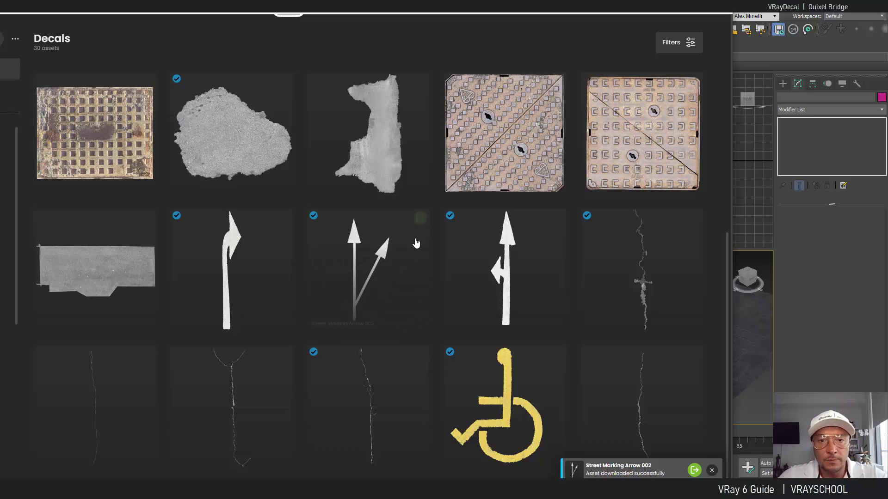
{"action": "left_click", "coordinate": [420, 220]}
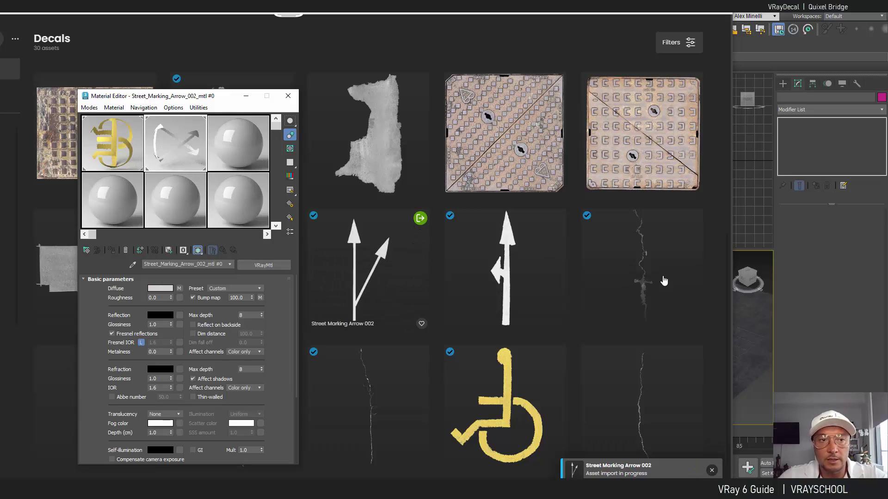
{"action": "left_click", "coordinate": [683, 13]}
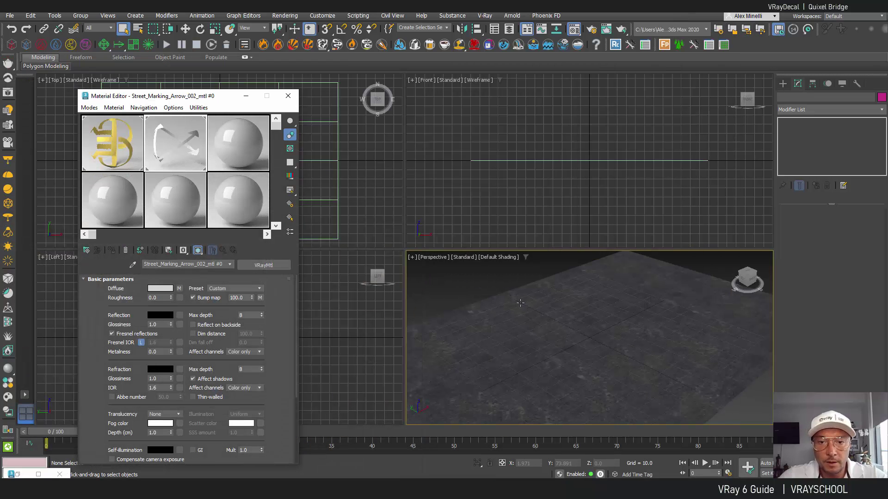
Rotate the white arrow decal roughly a quarter turn around the vertical axis and scale it down to fit within the asphalt plane.
{"action": "scroll", "coordinate": [552, 313], "scroll_direction": "down", "scroll_amount": 5}
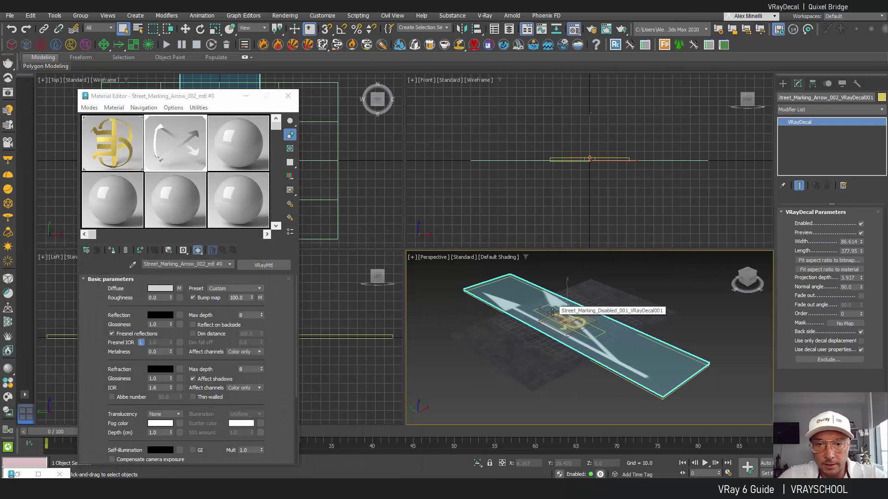
{"action": "scroll", "coordinate": [674, 394], "scroll_direction": "up", "scroll_amount": 4}
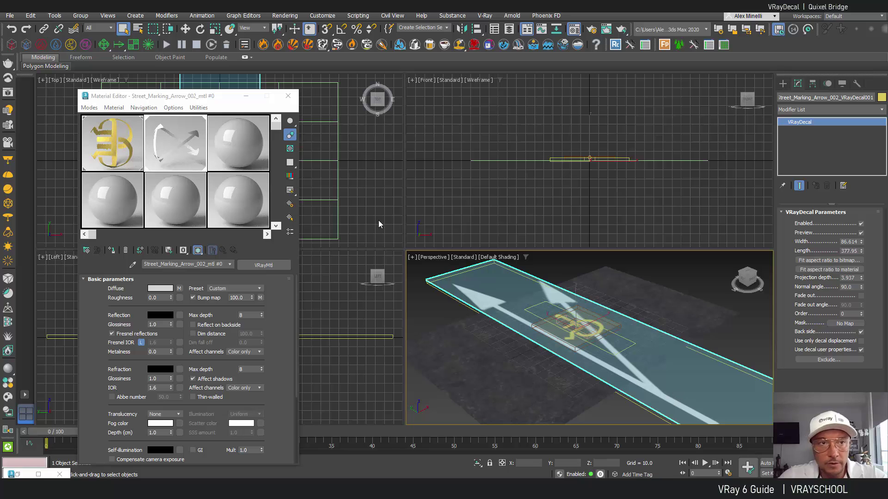
{"action": "left_click", "coordinate": [200, 29]}
{"action": "left_click_drag", "start_coordinate": [569, 347], "coordinate": [453, 351]}
{"action": "left_click", "coordinate": [215, 29]}
{"action": "left_click_drag", "start_coordinate": [576, 326], "coordinate": [574, 373]}
Rotate the yellow wheelchair decal about -93 degrees around Z and move it to the left side of the arrow decal.
{"action": "left_click", "coordinate": [576, 326]}
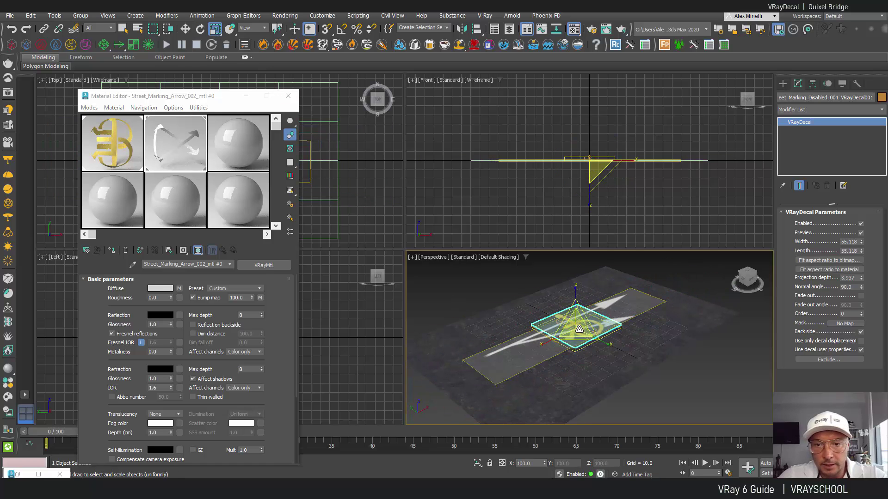
{"action": "left_click", "coordinate": [200, 30]}
{"action": "left_click_drag", "start_coordinate": [577, 343], "coordinate": [493, 333]}
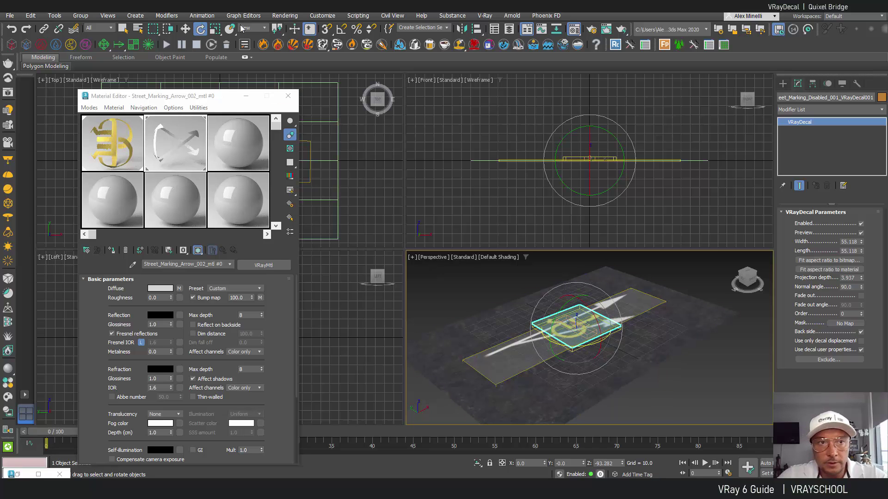
{"action": "middle_click_drag", "start_coordinate": [557, 381], "coordinate": [573, 322], "text": "alt"}
{"action": "scroll", "coordinate": [580, 393], "scroll_direction": "up", "scroll_amount": 5}
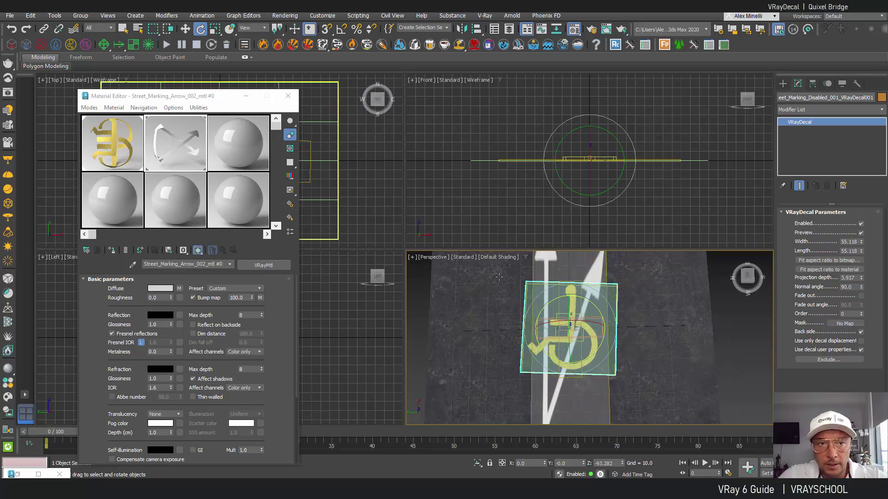
{"action": "key", "text": "w"}
{"action": "left_click_drag", "start_coordinate": [573, 323], "coordinate": [469, 324]}
Move the crack decal to the right side of the arrow decal and rotate it about -90 degrees around Z.
{"action": "left_click_drag", "start_coordinate": [588, 323], "coordinate": [664, 419]}
{"action": "left_click", "coordinate": [200, 29]}
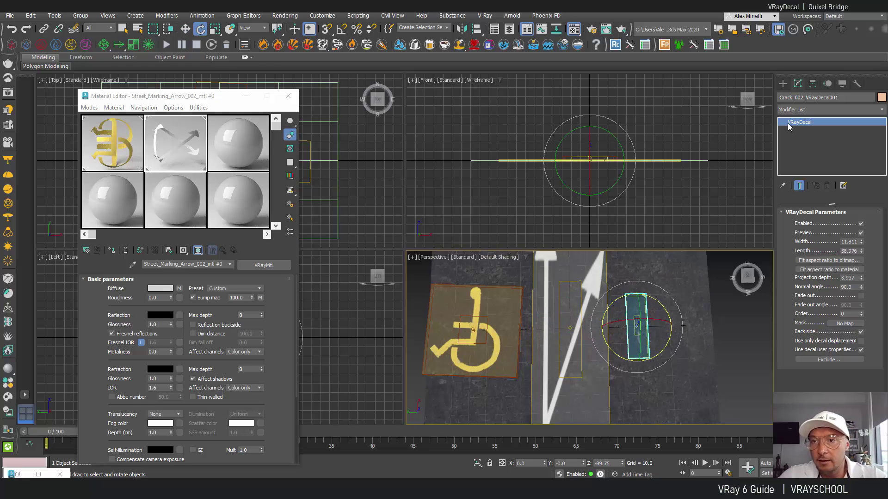
Select the yellow wheelchair decal with the Move tool active and close the Material Editor.
{"action": "left_click", "coordinate": [574, 333]}
{"action": "left_click", "coordinate": [471, 328]}
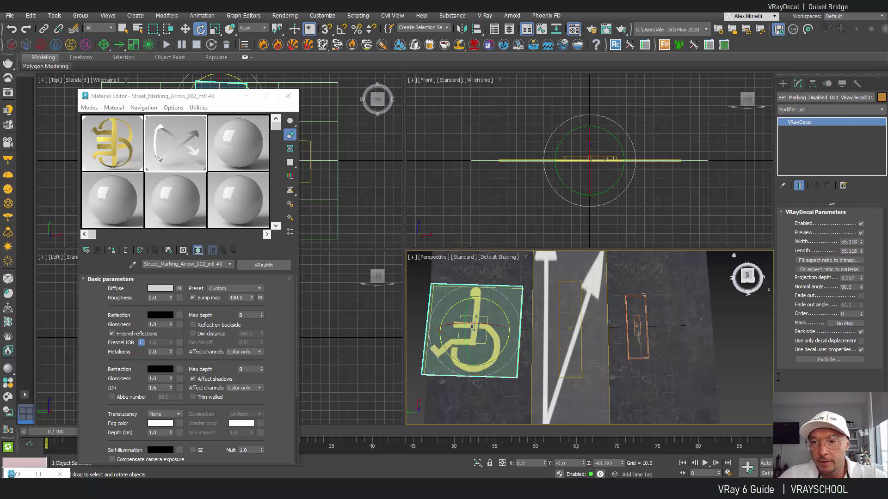
{"action": "key", "text": "w"}
{"action": "scroll", "coordinate": [480, 350], "scroll_direction": "up", "scroll_amount": 3}
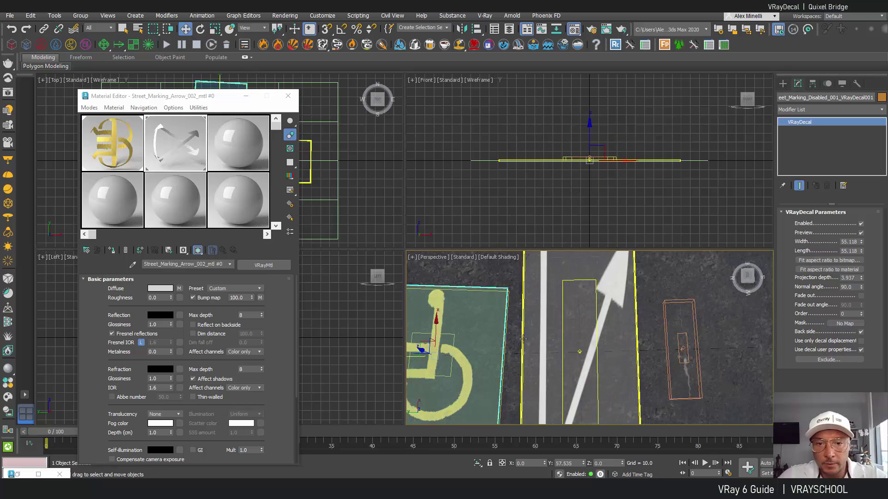
{"action": "middle_click_drag", "start_coordinate": [479, 350], "coordinate": [494, 305]}
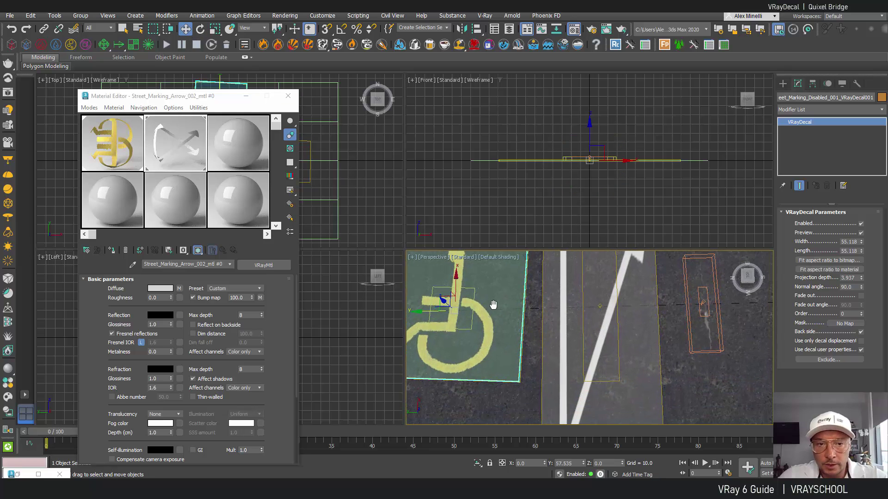
{"action": "left_click", "coordinate": [288, 96]}
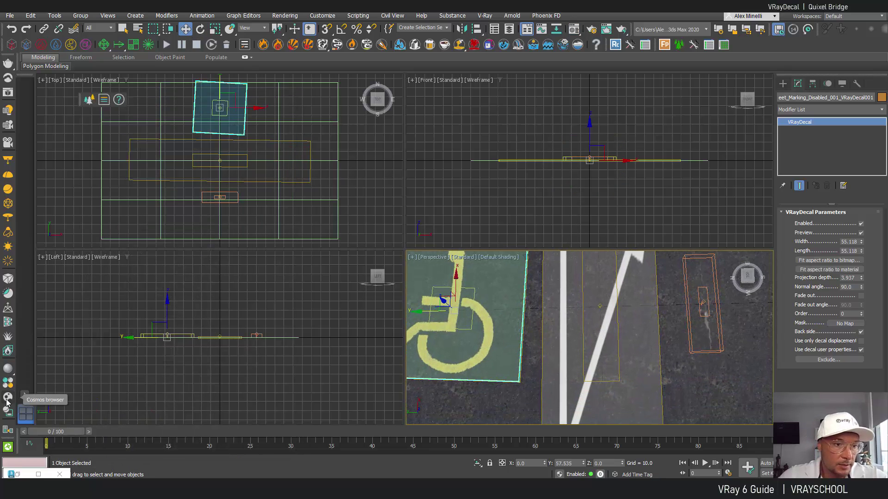
Switch to Chaos Cosmos and import the Day 013 HDRI from the Day category as a V-Ray dome light.
{"action": "left_click", "coordinate": [7, 401]}
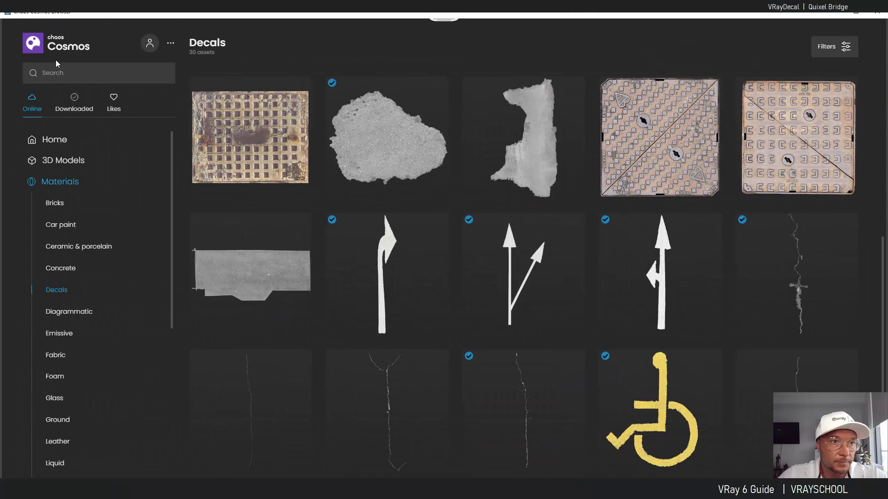
{"action": "scroll", "coordinate": [66, 237], "scroll_direction": "down", "scroll_amount": 5}
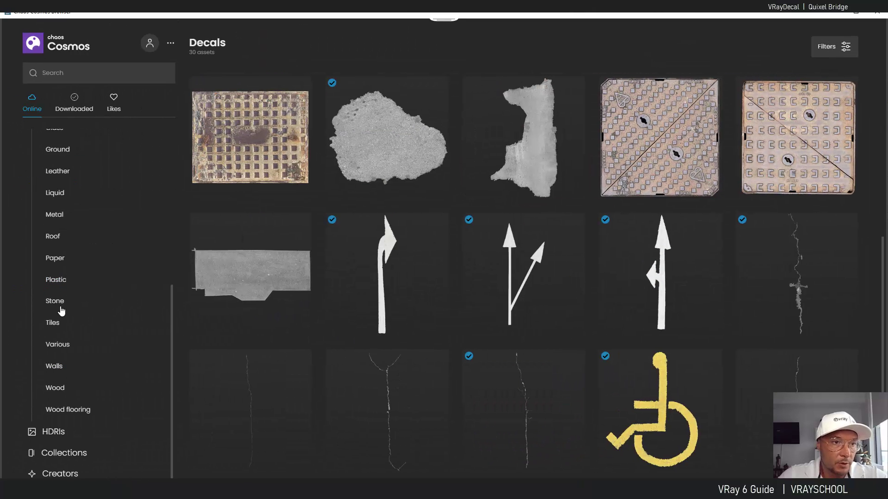
{"action": "left_click", "coordinate": [61, 434]}
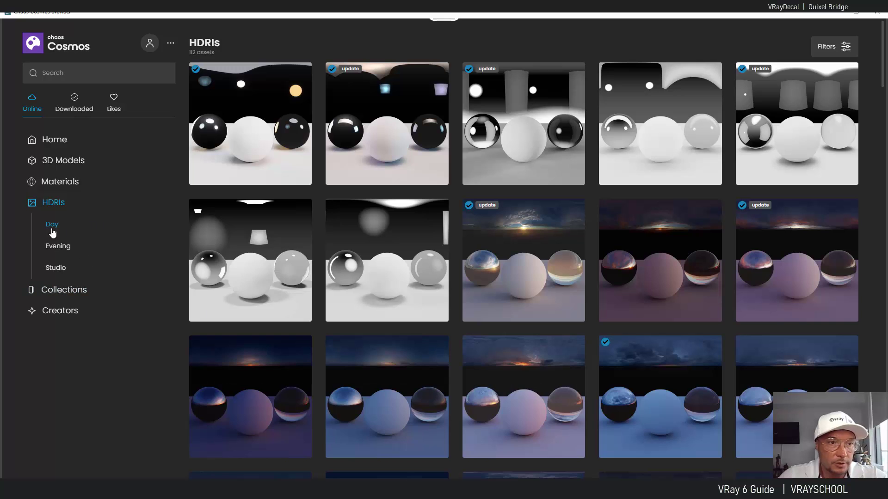
{"action": "left_click", "coordinate": [52, 225]}
{"action": "scroll", "coordinate": [481, 357], "scroll_direction": "down", "scroll_amount": 6}
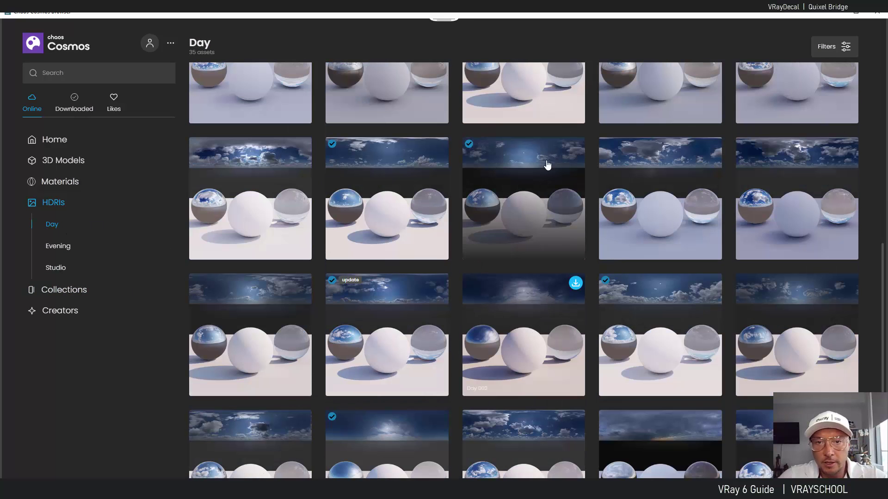
{"action": "left_click", "coordinate": [575, 148]}
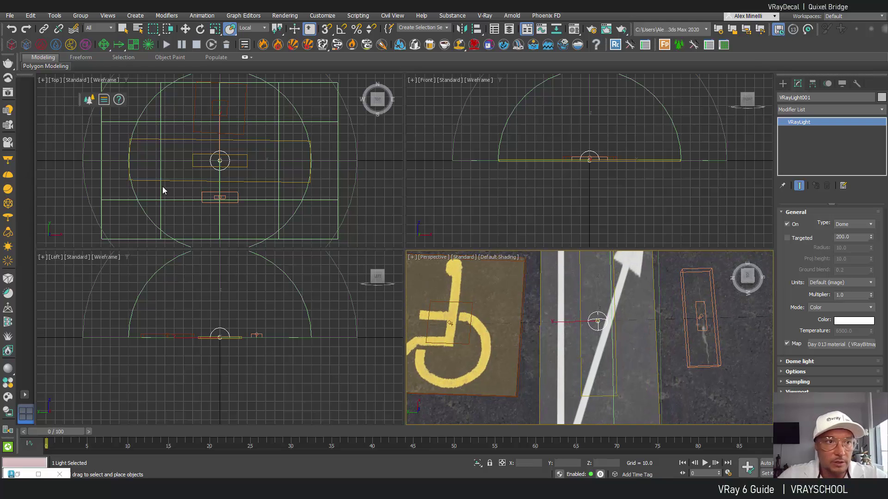
Add a V-Ray physical camera from the perspective view, start the V-Ray viewport IPR, and tilt the maximized camera view over the decals.
{"action": "left_click", "coordinate": [7, 144]}
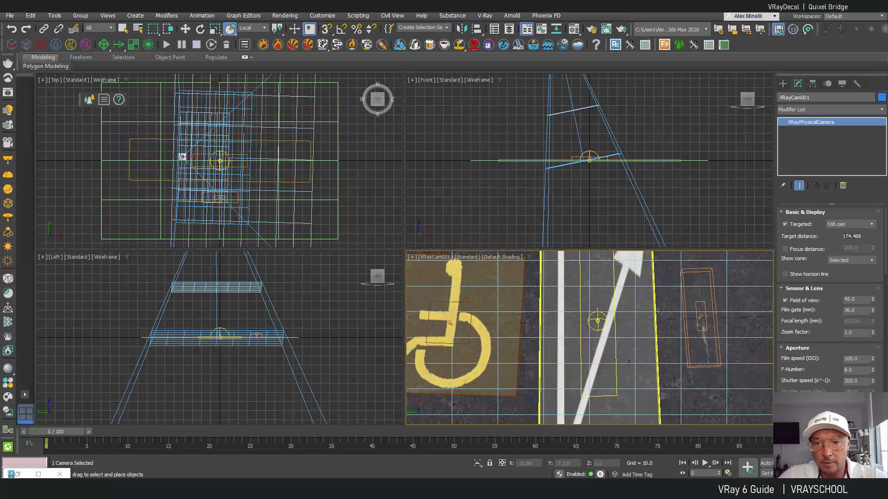
{"action": "left_click", "coordinate": [465, 257]}
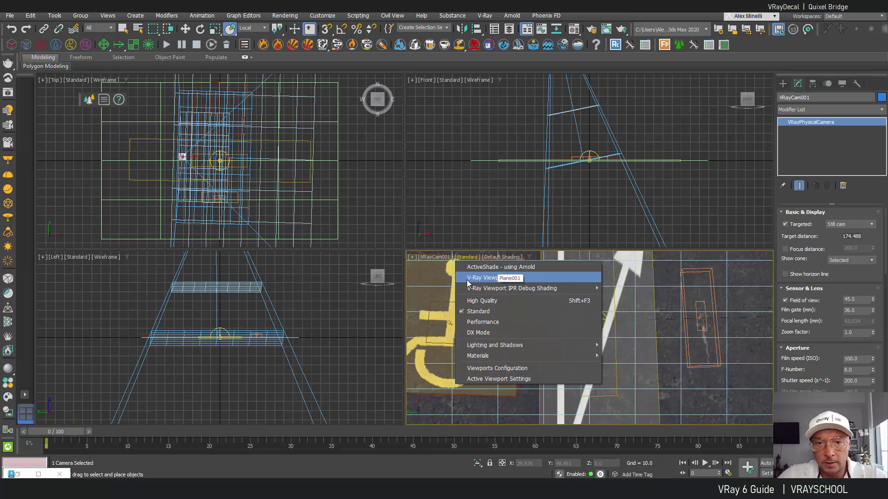
{"action": "left_click", "coordinate": [481, 277]}
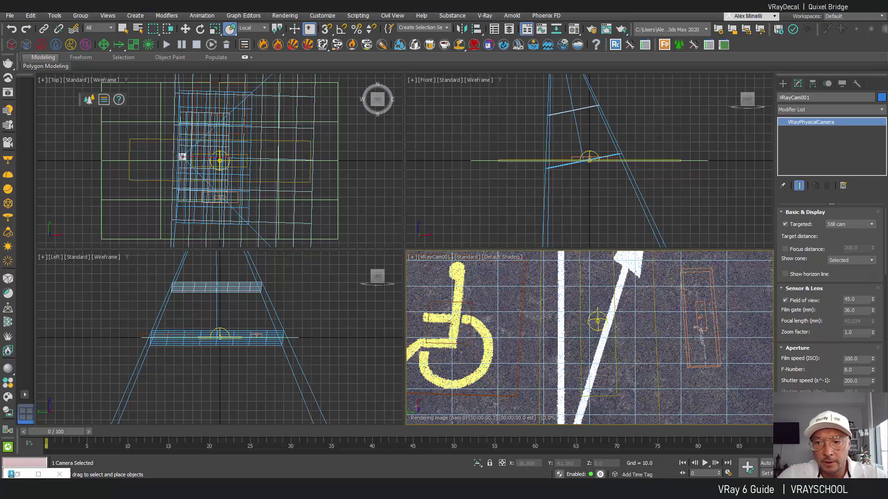
{"action": "key", "text": "alt+w"}
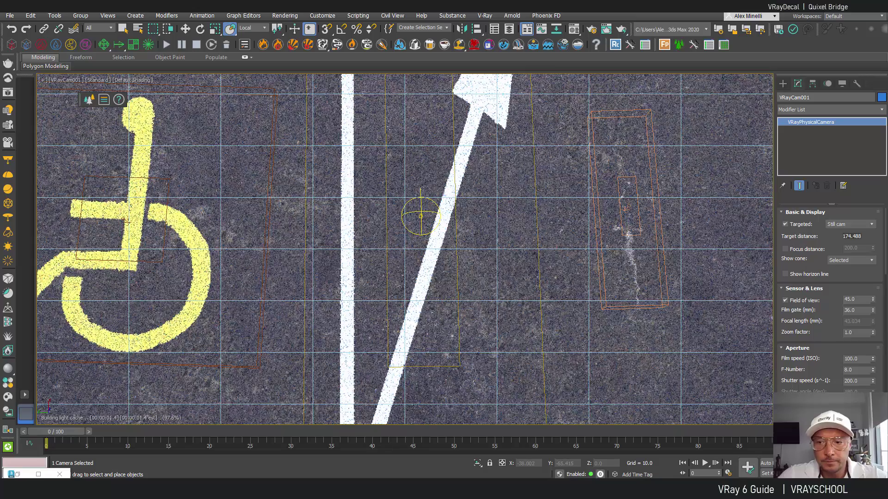
{"action": "middle_click_drag", "start_coordinate": [455, 257], "coordinate": [453, 235], "text": "alt"}
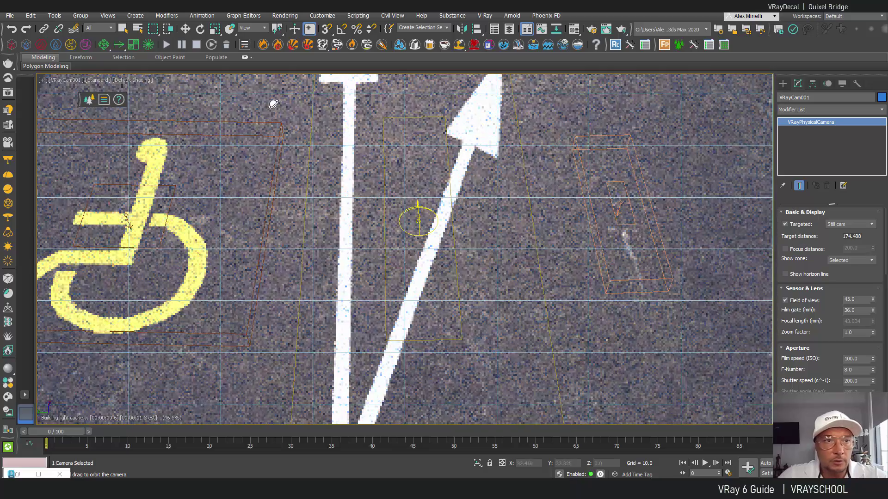
Move the crack decal onto the slanted arrow and the wheelchair decal over the straight arrow so they overlap.
{"action": "key", "text": "w"}
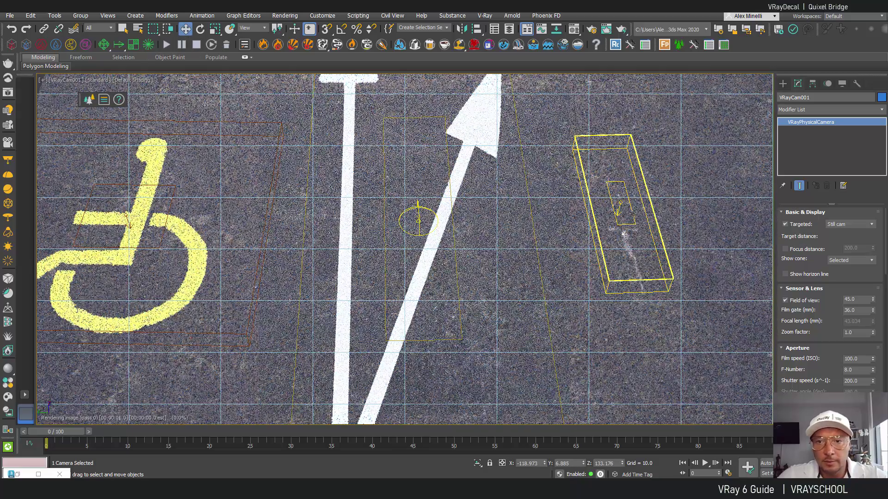
{"action": "left_click", "coordinate": [610, 216]}
{"action": "left_click_drag", "start_coordinate": [611, 217], "coordinate": [429, 210]}
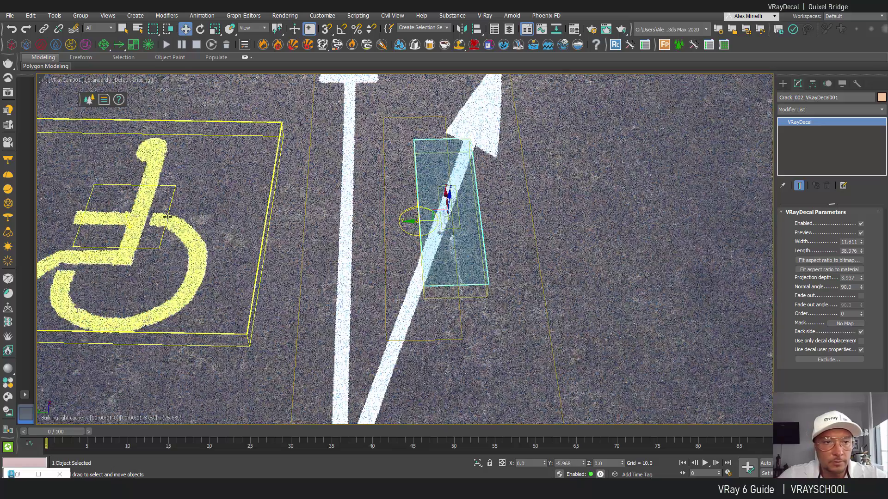
{"action": "left_click", "coordinate": [168, 217]}
{"action": "left_click_drag", "start_coordinate": [155, 233], "coordinate": [261, 244]}
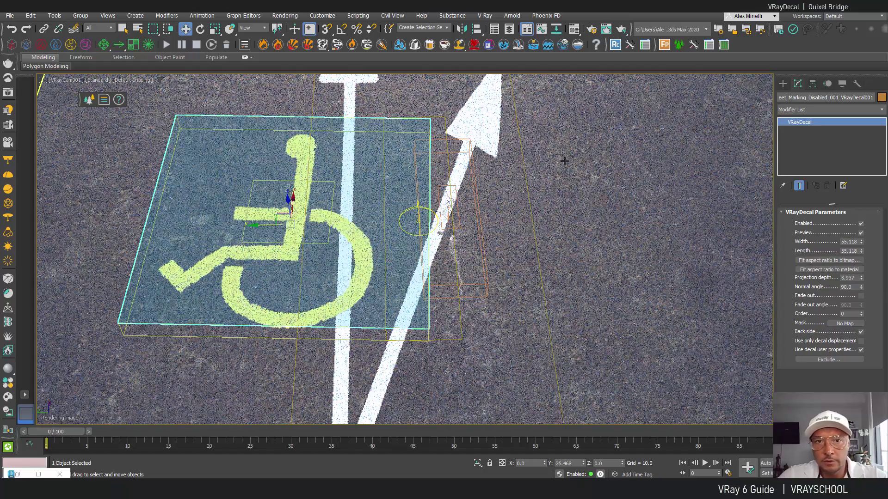
Set the arrow decal's order to 1 and the wheelchair decal's order to 2.
{"action": "left_click", "coordinate": [356, 88]}
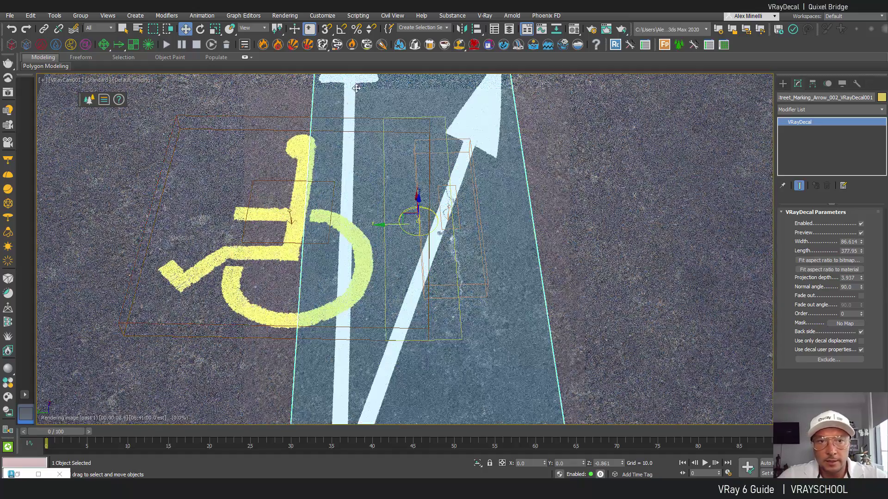
{"action": "left_click", "coordinate": [862, 312]}
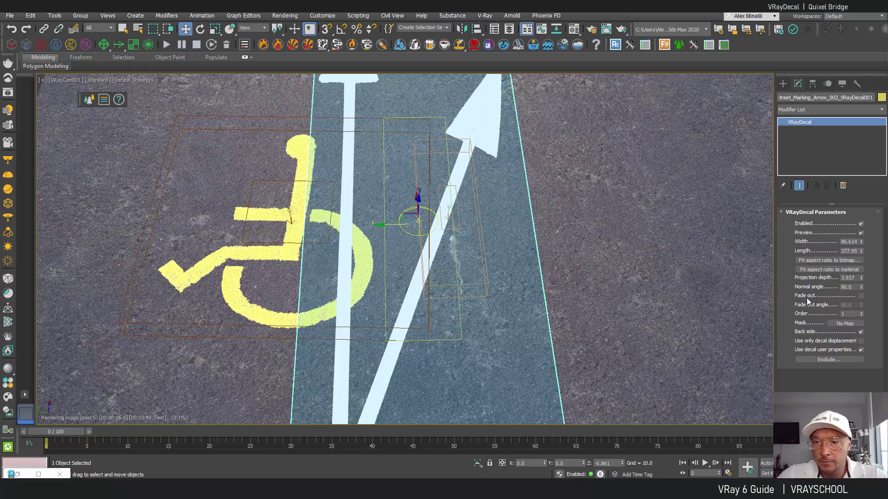
{"action": "left_click", "coordinate": [293, 245]}
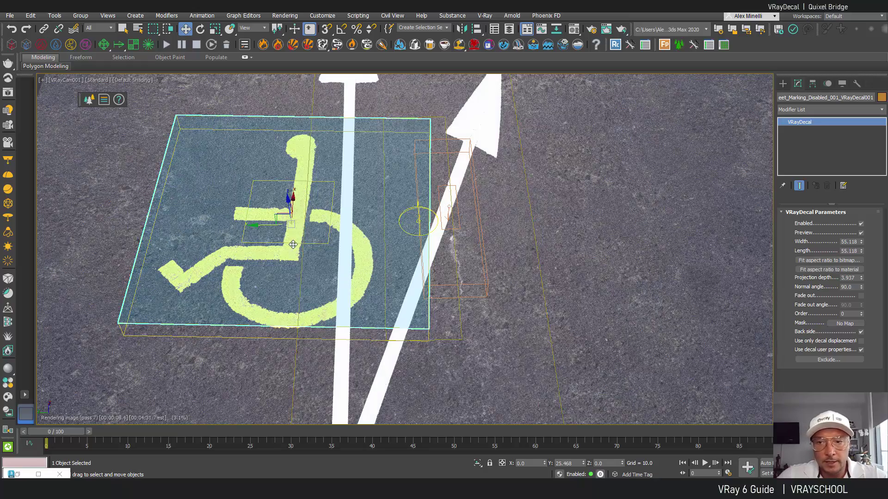
{"action": "left_click", "coordinate": [861, 313]}
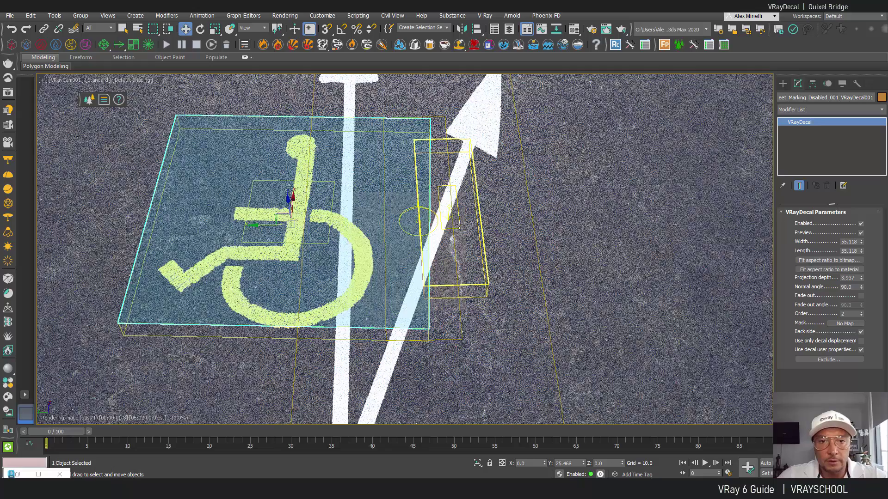
Shift the crack decal slightly up along the slanted arrow and set its order to 2.
{"action": "left_click", "coordinate": [444, 217]}
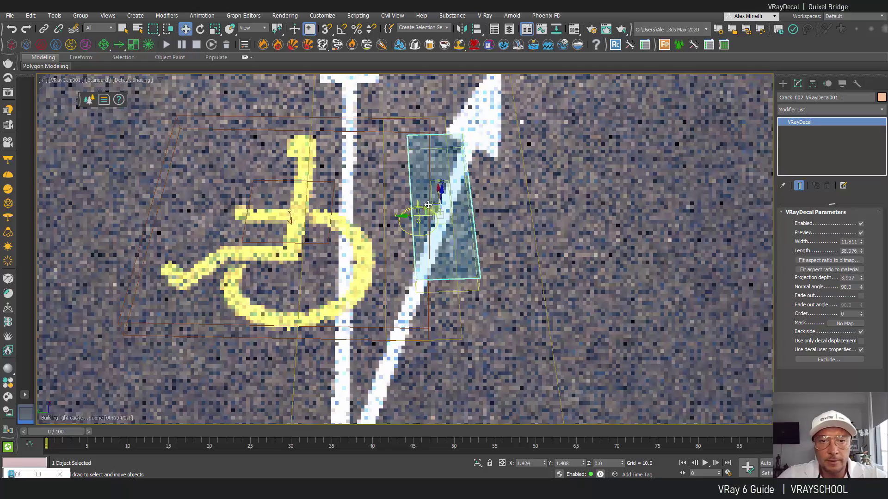
{"action": "left_click_drag", "start_coordinate": [429, 205], "coordinate": [424, 198]}
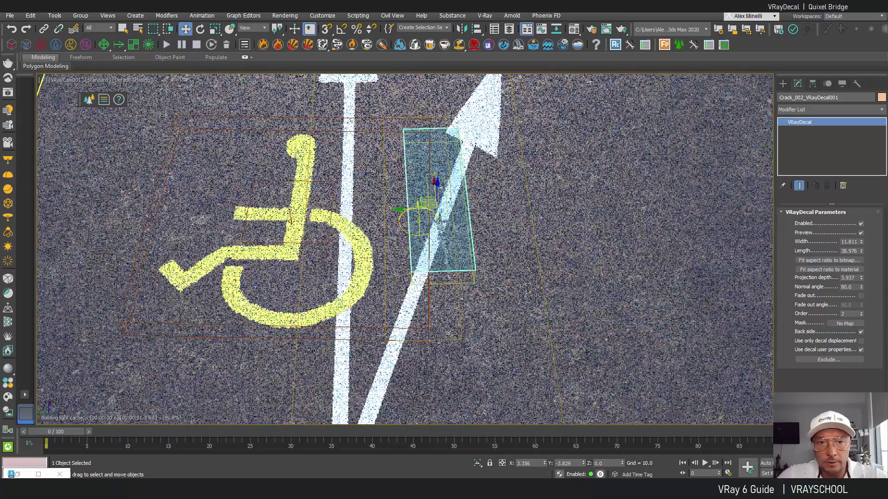
{"action": "left_click", "coordinate": [443, 221]}
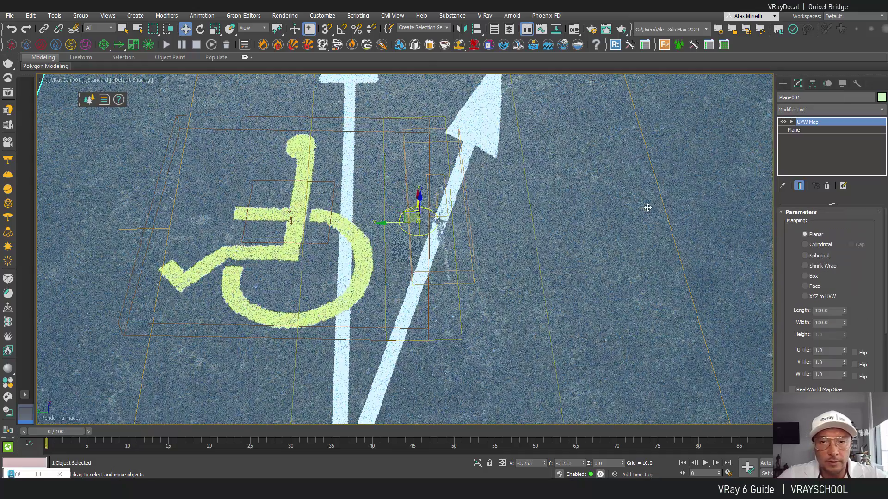
Browse the full Decals materials category in Chaos Cosmos to review the available road markings, cracks, patches and covers.
{"action": "left_click", "coordinate": [41, 80]}
{"action": "left_click", "coordinate": [297, 225]}
{"action": "left_click", "coordinate": [297, 225]}
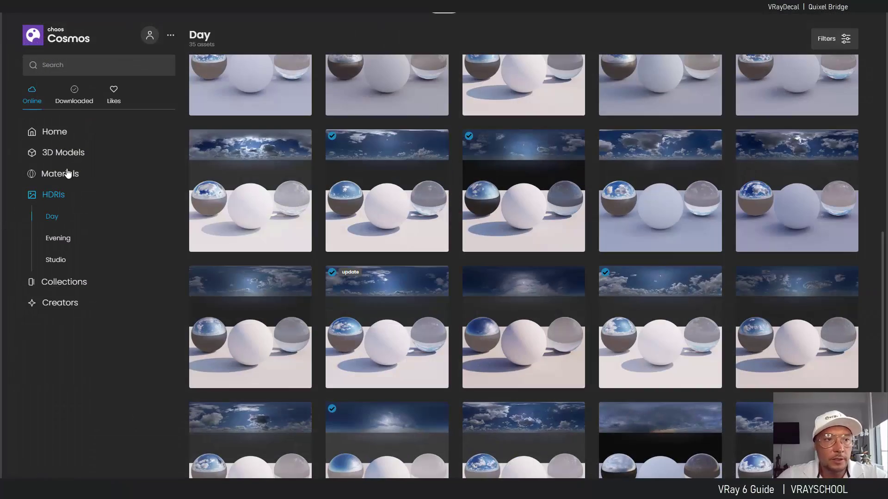
{"action": "left_click", "coordinate": [62, 153]}
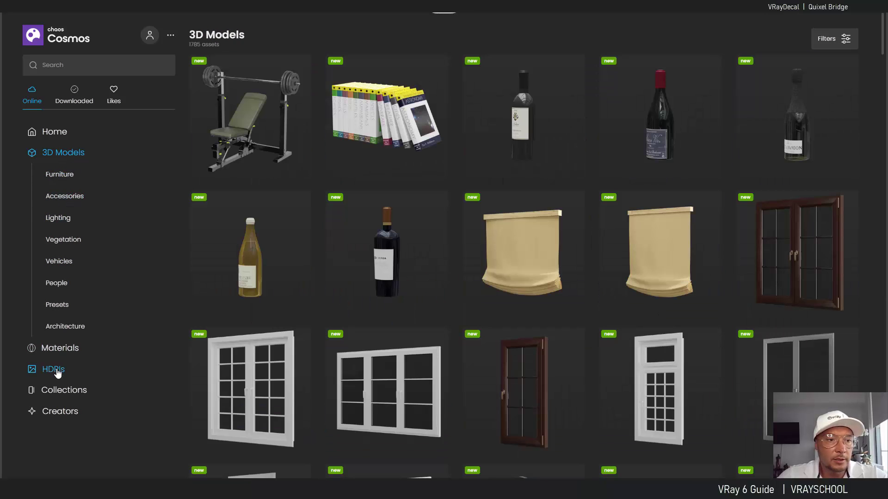
{"action": "left_click", "coordinate": [55, 348]}
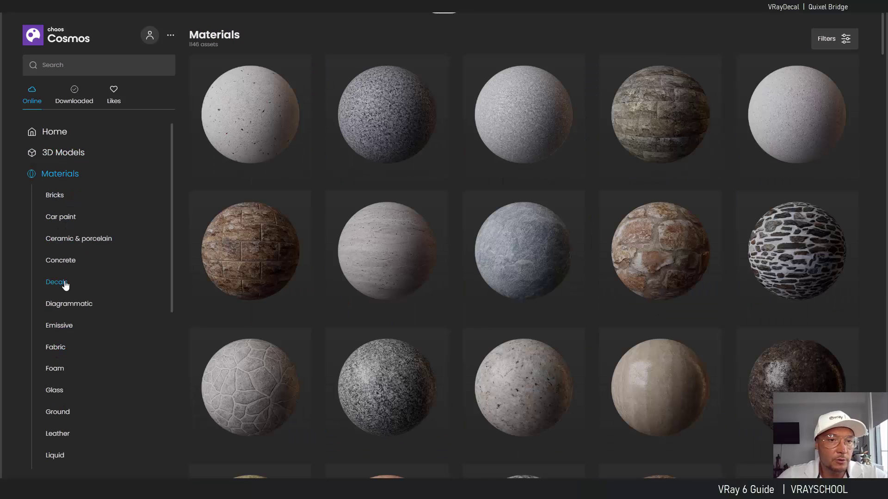
{"action": "left_click", "coordinate": [65, 285]}
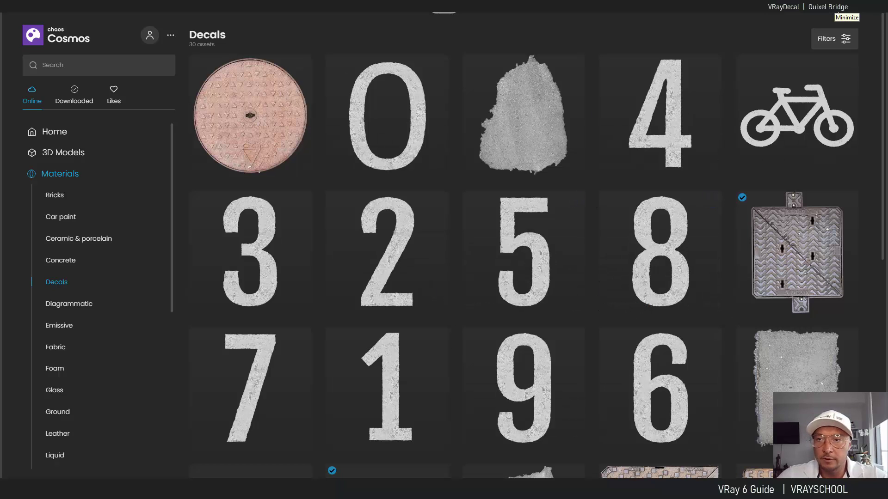
{"action": "scroll", "coordinate": [873, 217], "scroll_direction": "down", "scroll_amount": 4}
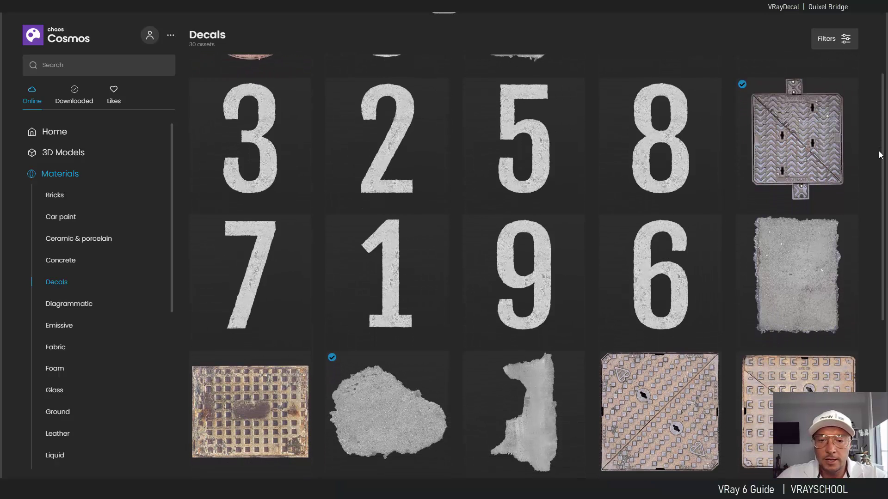
{"action": "scroll", "coordinate": [869, 259], "scroll_direction": "down", "scroll_amount": 4}
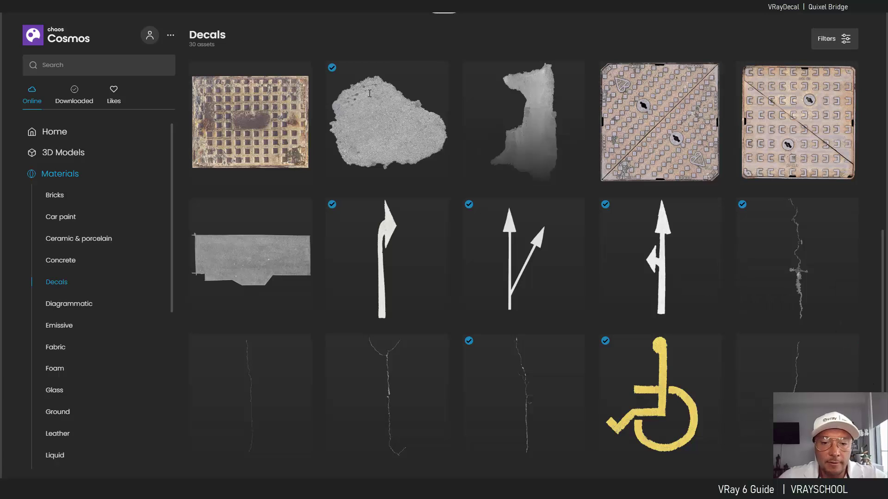
{"action": "triple_click", "coordinate": [255, 178]}
{"action": "scroll", "coordinate": [425, 268], "scroll_direction": "up", "scroll_amount": 9}
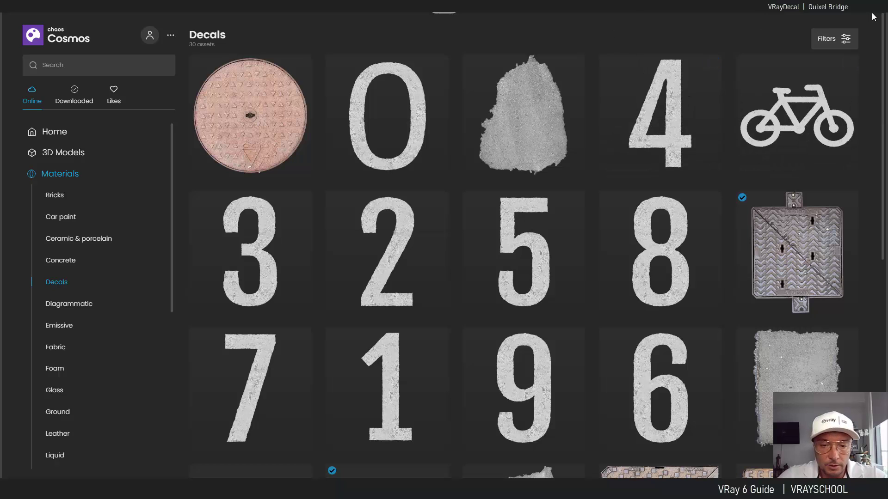
Show the desktop and launch Quixel Bridge.
{"action": "right_click", "coordinate": [460, 485]}
{"action": "left_click", "coordinate": [454, 443]}
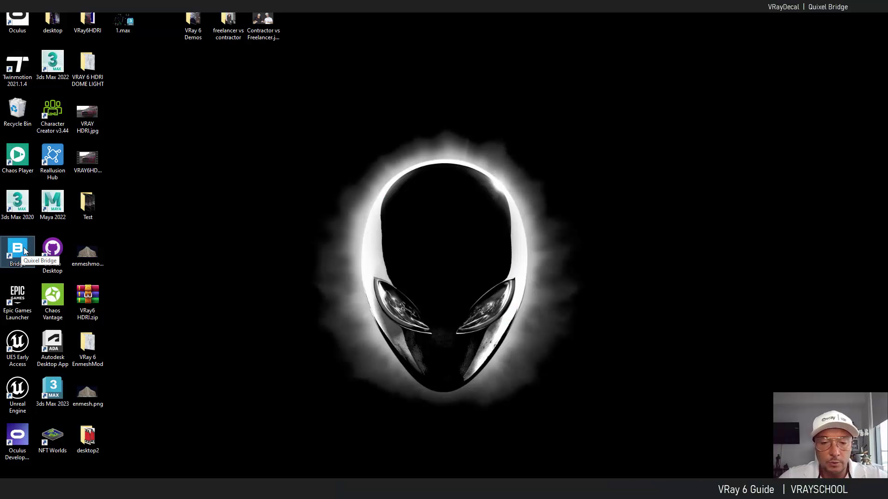
{"action": "double_click", "coordinate": [23, 248]}
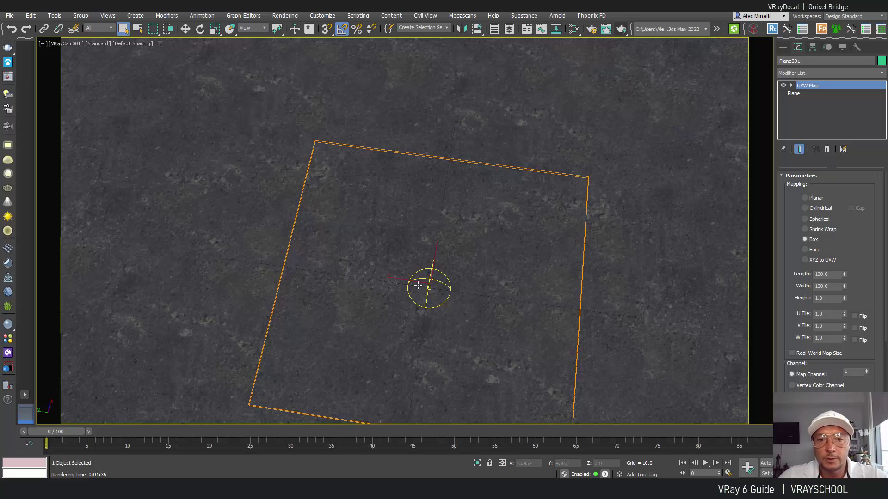
Run a test render of the asphalt plane in the 3ds Max 2022 scene and close the V-Ray Frame Buffer.
{"action": "left_click", "coordinate": [622, 30]}
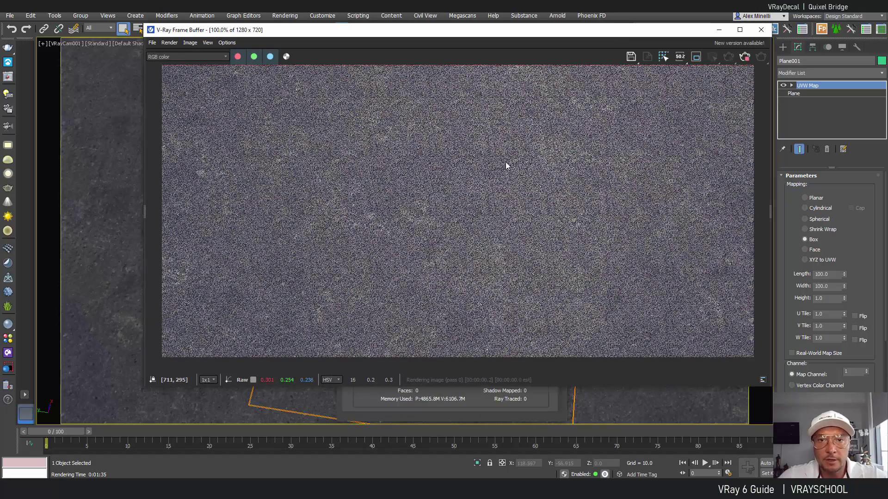
{"action": "left_click", "coordinate": [745, 58]}
{"action": "left_click", "coordinate": [761, 30]}
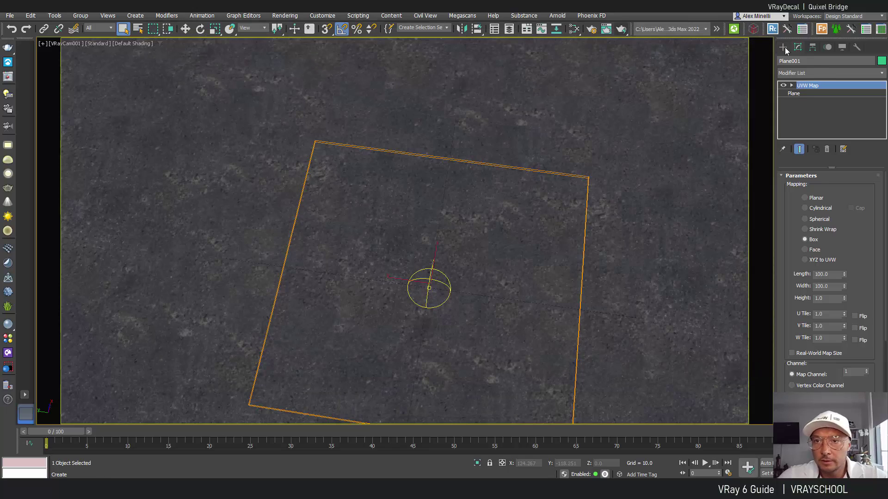
Draw a VRayDecal about 60 wide and 73 long on the asphalt and shift it slightly toward the dome light gizmo.
{"action": "left_click", "coordinate": [784, 48]}
{"action": "left_click", "coordinate": [786, 75]}
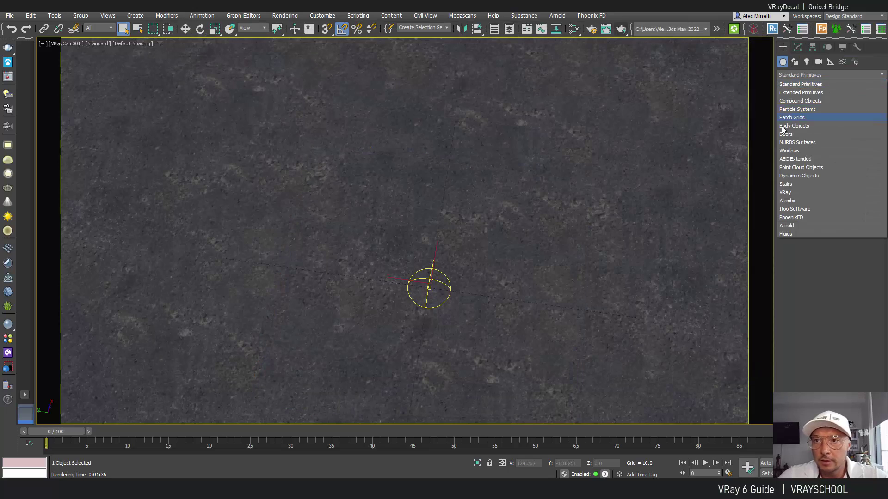
{"action": "left_click", "coordinate": [786, 192]}
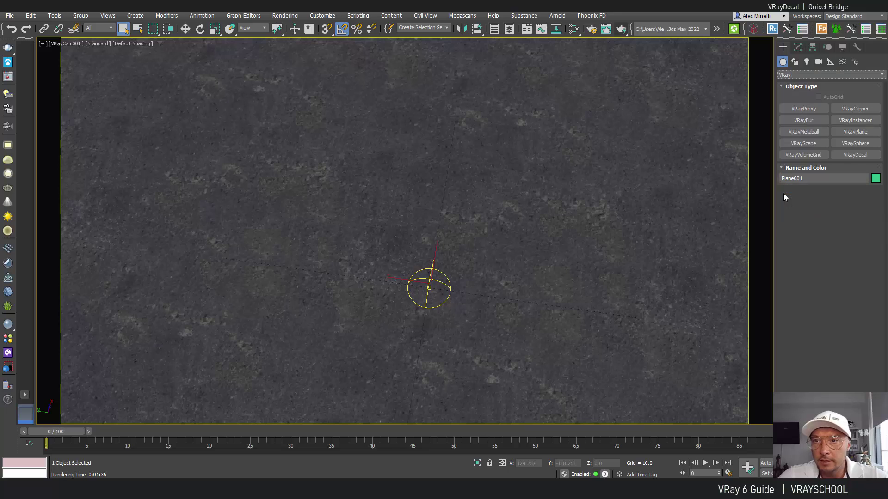
{"action": "left_click", "coordinate": [856, 156]}
{"action": "left_click_drag", "start_coordinate": [497, 137], "coordinate": [396, 192]}
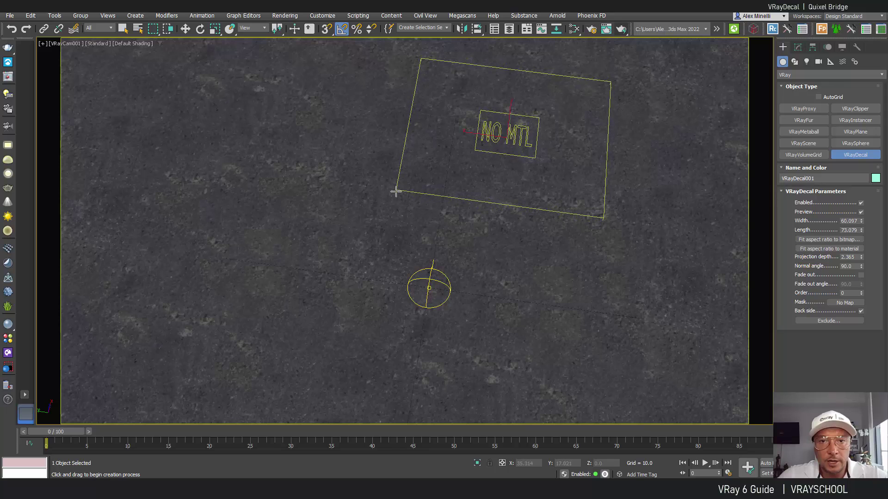
{"action": "left_click", "coordinate": [185, 28]}
{"action": "left_click_drag", "start_coordinate": [511, 110], "coordinate": [505, 150]}
Open the Slate Material Editor, then switch to Quixel Bridge and show its Decals category.
{"action": "left_click", "coordinate": [574, 29]}
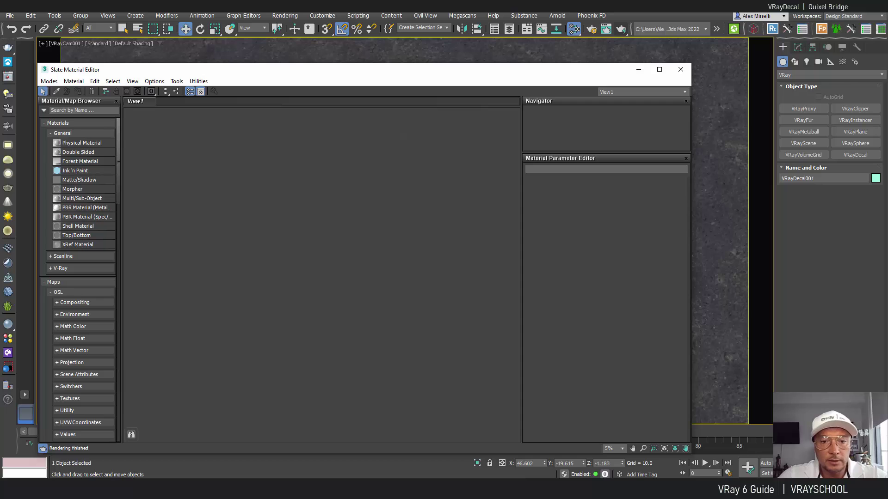
{"action": "key", "text": "alt+Tab"}
{"action": "left_click_drag", "start_coordinate": [422, 80], "coordinate": [376, 70]}
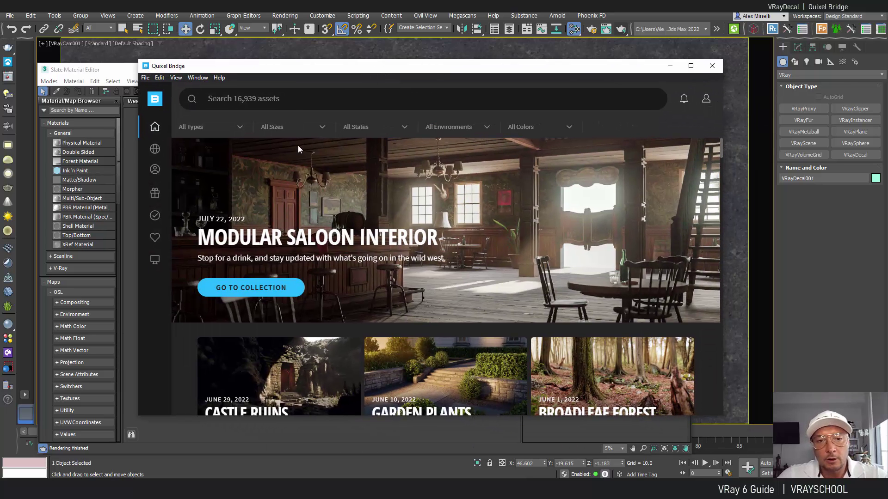
{"action": "mouse_move", "coordinate": [165, 121]}
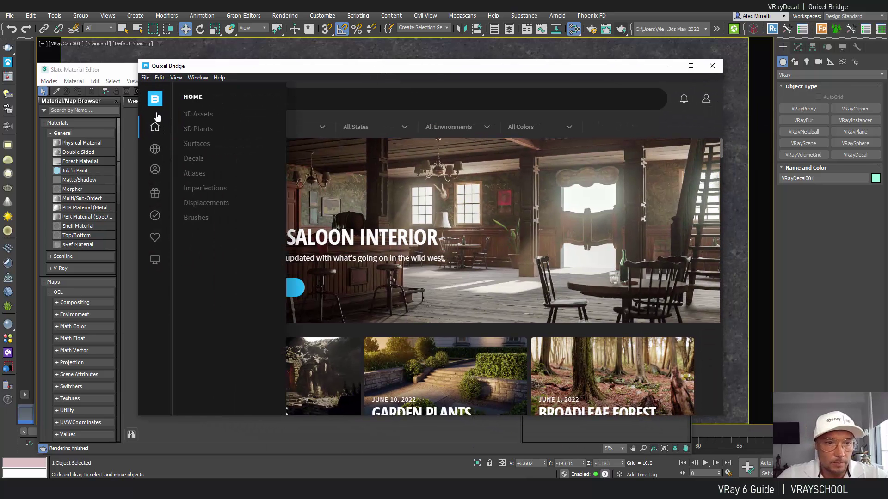
{"action": "left_click", "coordinate": [193, 159]}
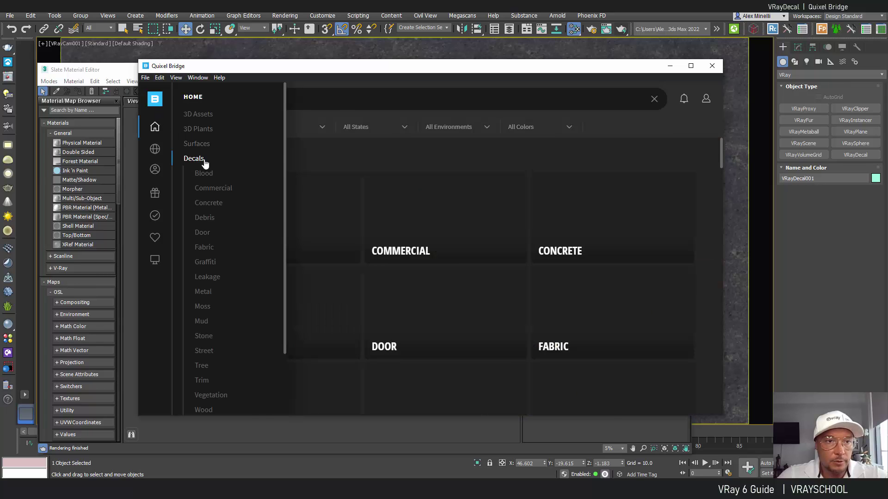
Find the Painted Pedestrian Crossing asset among the trending decals and open its details.
{"action": "scroll", "coordinate": [456, 264], "scroll_direction": "down", "scroll_amount": 10}
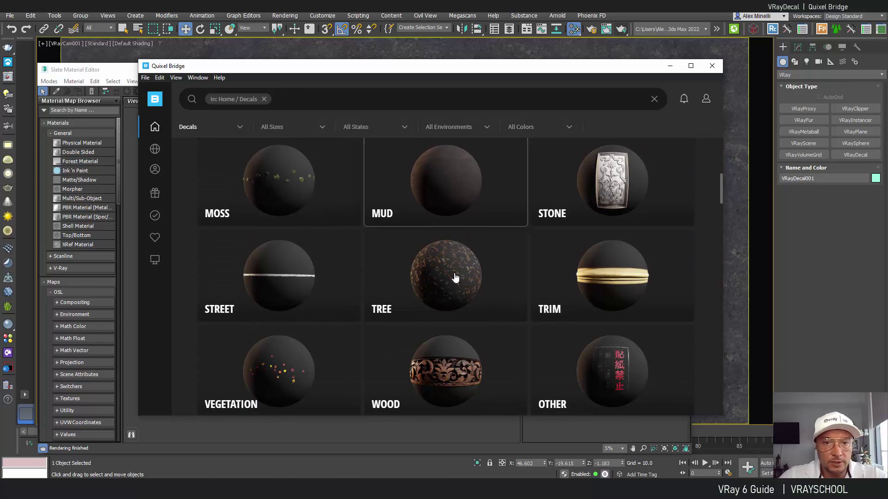
{"action": "scroll", "coordinate": [456, 277], "scroll_direction": "up", "scroll_amount": 2}
{"action": "scroll", "coordinate": [356, 311], "scroll_direction": "down", "scroll_amount": 2}
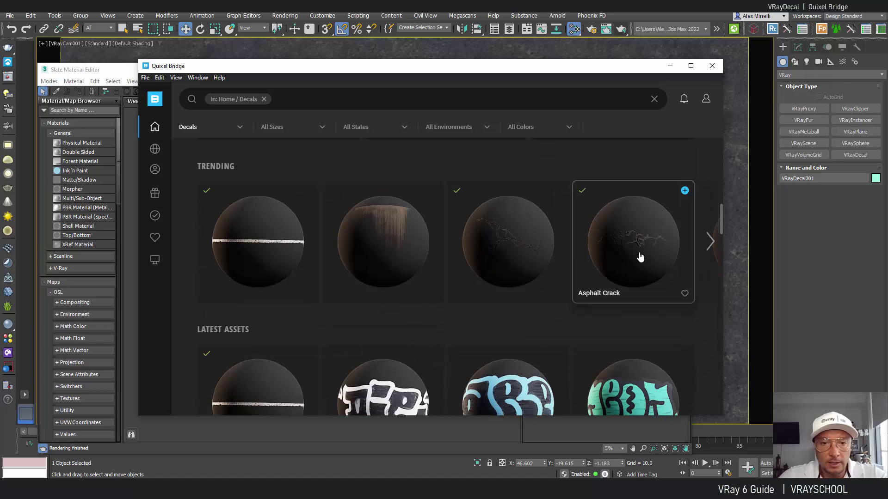
{"action": "left_click", "coordinate": [710, 242]}
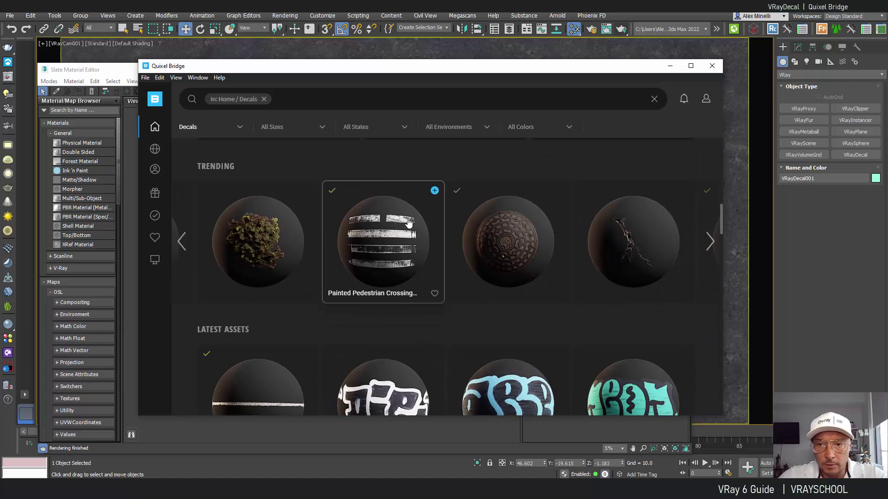
{"action": "left_click", "coordinate": [432, 205]}
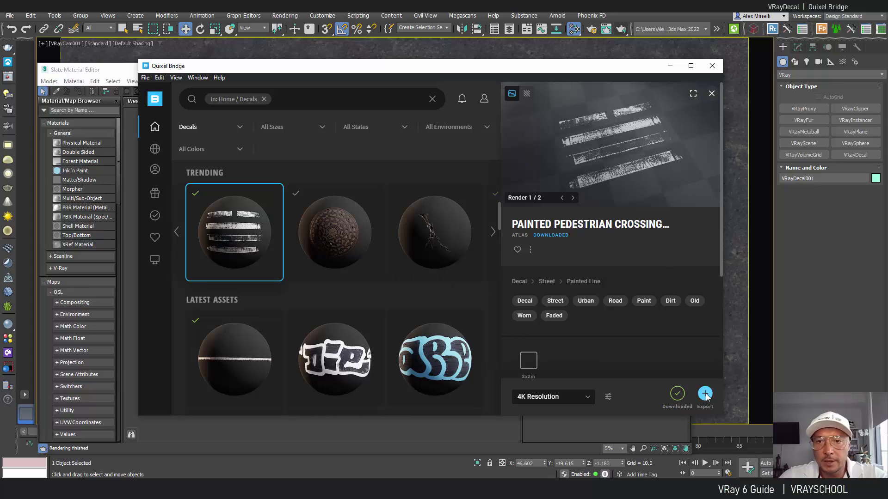
Check the export target in the pedestrian crossing decal's export settings and return to the asset details.
{"action": "left_click", "coordinate": [589, 396]}
{"action": "left_click", "coordinate": [608, 396]}
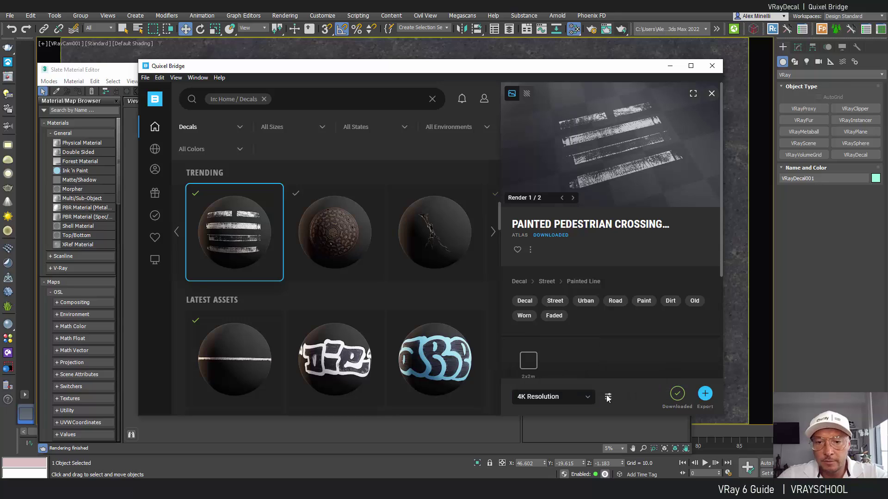
{"action": "left_click", "coordinate": [608, 397]}
{"action": "left_click", "coordinate": [618, 380]}
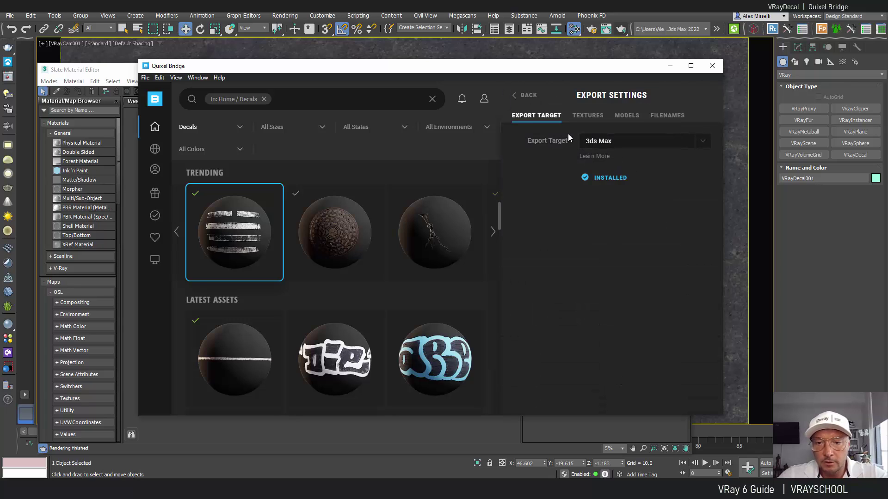
{"action": "left_click", "coordinate": [526, 96]}
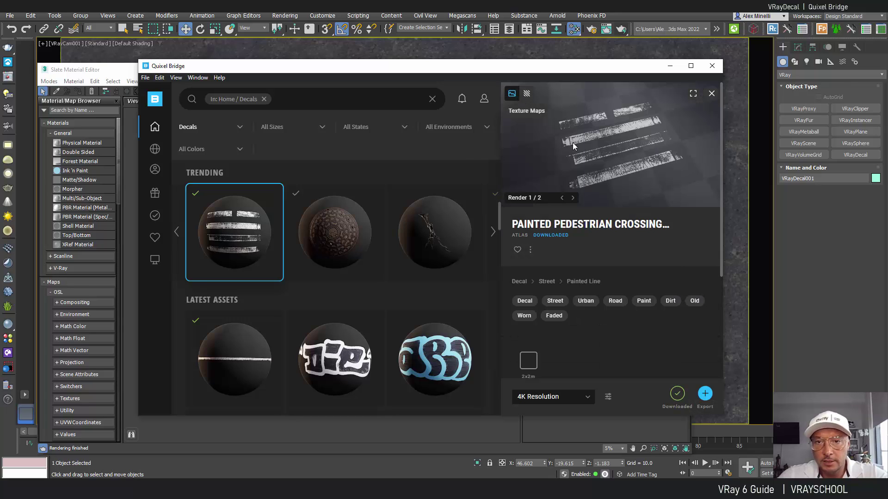
Export the painted pedestrian crossing at 4K resolution to the selected decal in 3ds Max and minimize Quixel Bridge.
{"action": "left_click", "coordinate": [704, 393]}
{"action": "left_click_drag", "start_coordinate": [621, 70], "coordinate": [490, 134]}
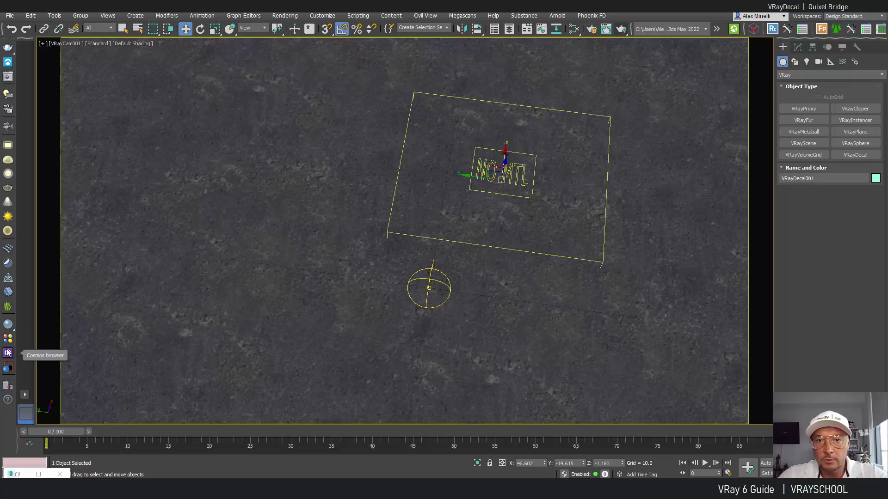
{"action": "left_click", "coordinate": [7, 366]}
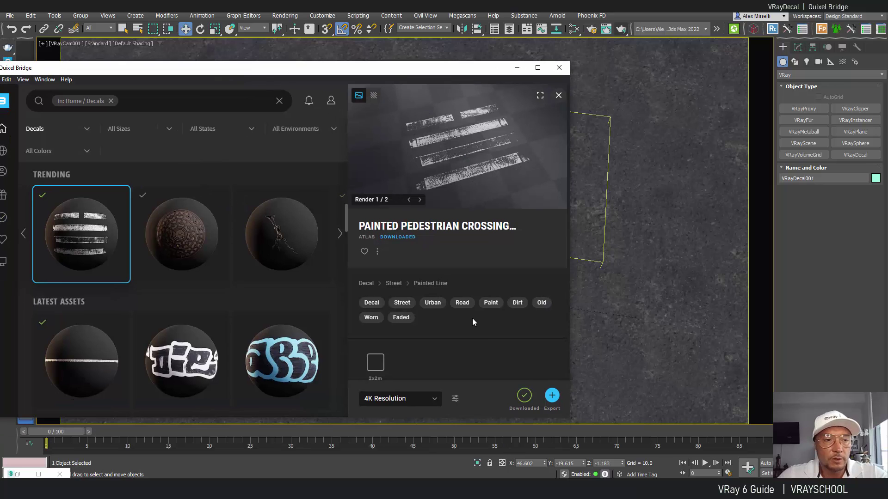
{"action": "left_click", "coordinate": [551, 396]}
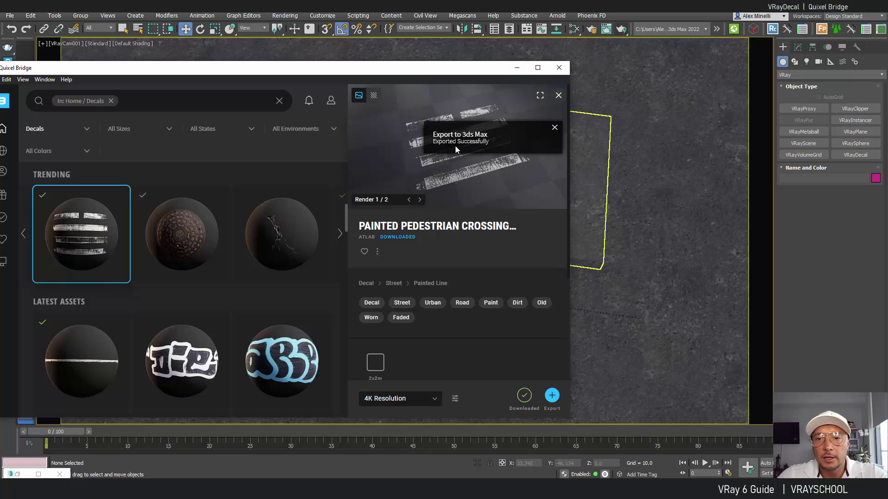
{"action": "left_click", "coordinate": [517, 69]}
Remove the VRayDisplacementMod modifier from the pedestrian crossing decal.
{"action": "left_click", "coordinate": [514, 151]}
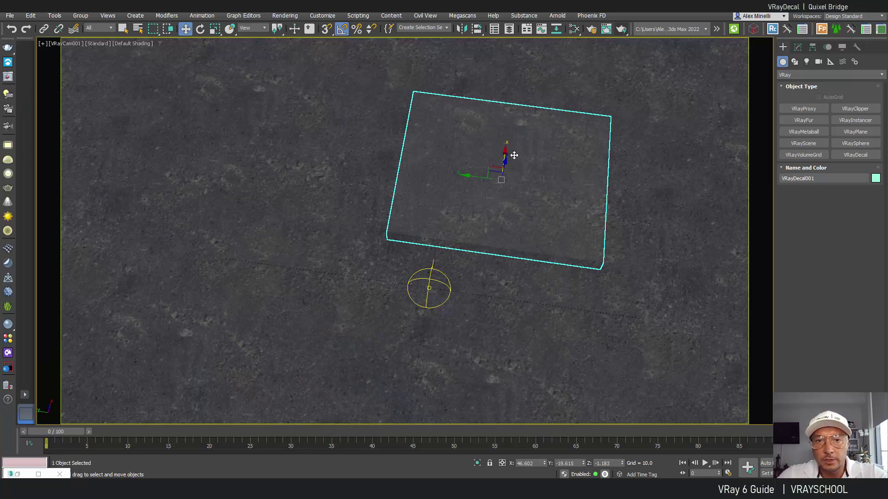
{"action": "left_click", "coordinate": [798, 47]}
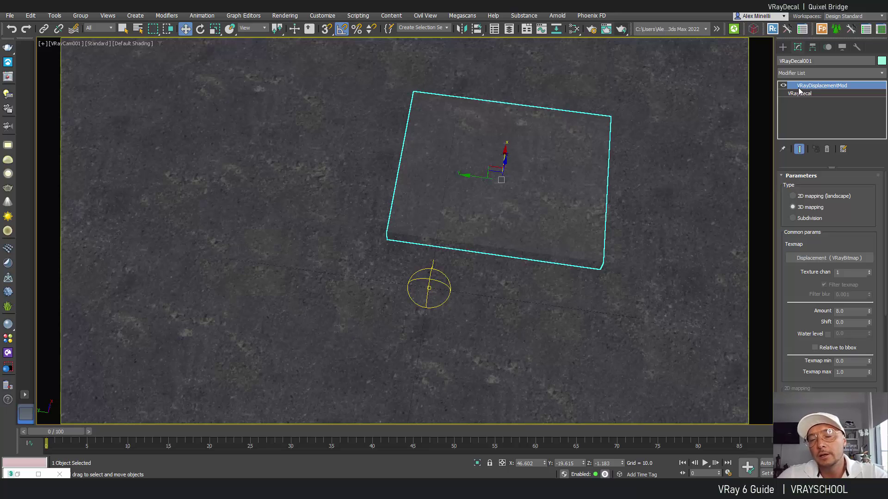
{"action": "left_click", "coordinate": [829, 151]}
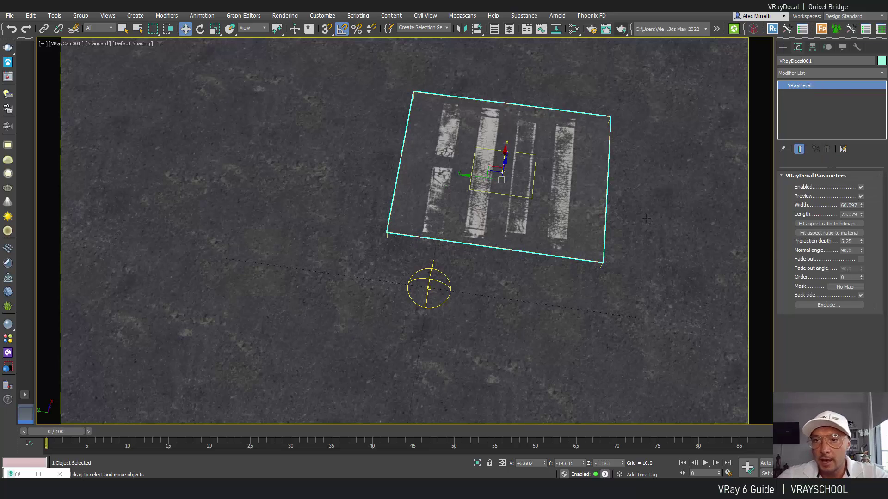
Render the camera view with the crossing decal, then start an interactive render in the V-Ray Frame Buffer.
{"action": "left_click", "coordinate": [100, 43]}
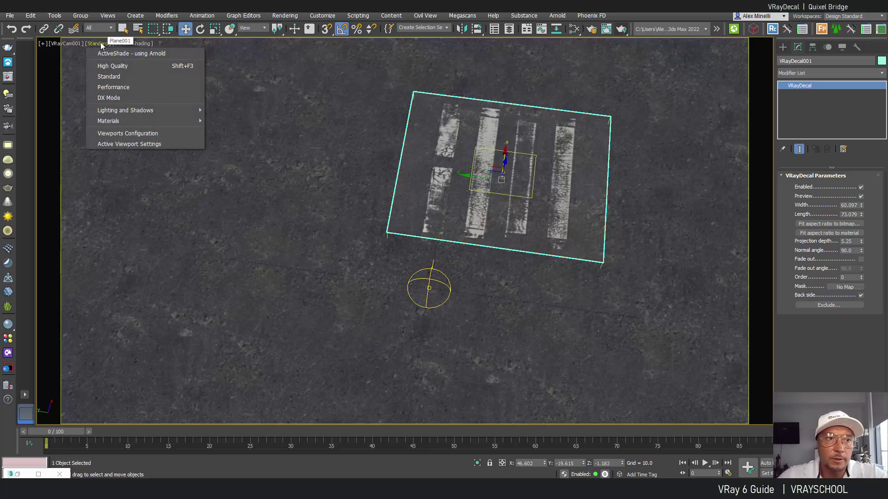
{"action": "left_click", "coordinate": [620, 30]}
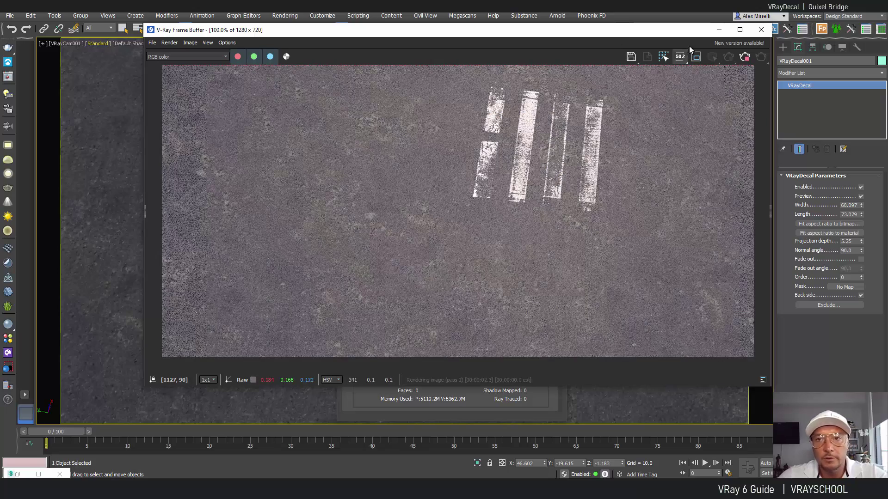
{"action": "left_click_drag", "start_coordinate": [577, 34], "coordinate": [577, 71]}
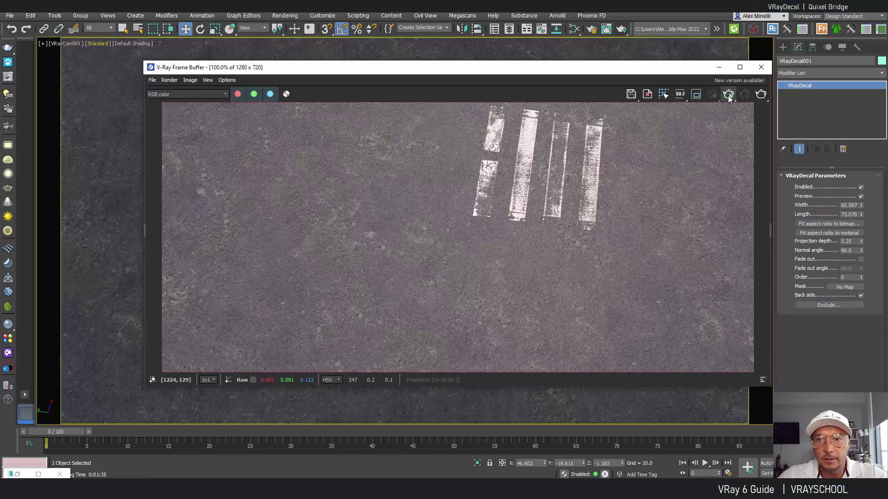
{"action": "left_click", "coordinate": [729, 95]}
Move the render window clear of the decal and duplicate the crossing decal along its Y axis to extend the crosswalk.
{"action": "left_click_drag", "start_coordinate": [640, 68], "coordinate": [459, 246]}
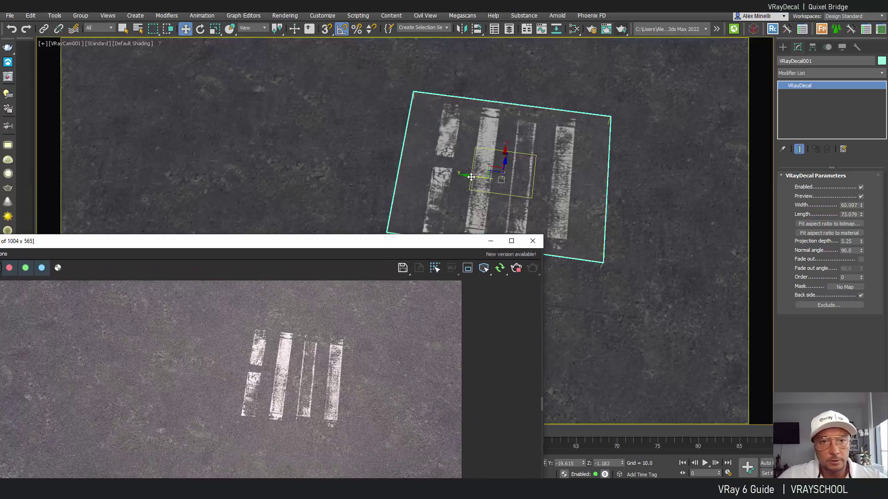
{"action": "left_click_drag", "start_coordinate": [471, 178], "coordinate": [310, 157], "text": "shift"}
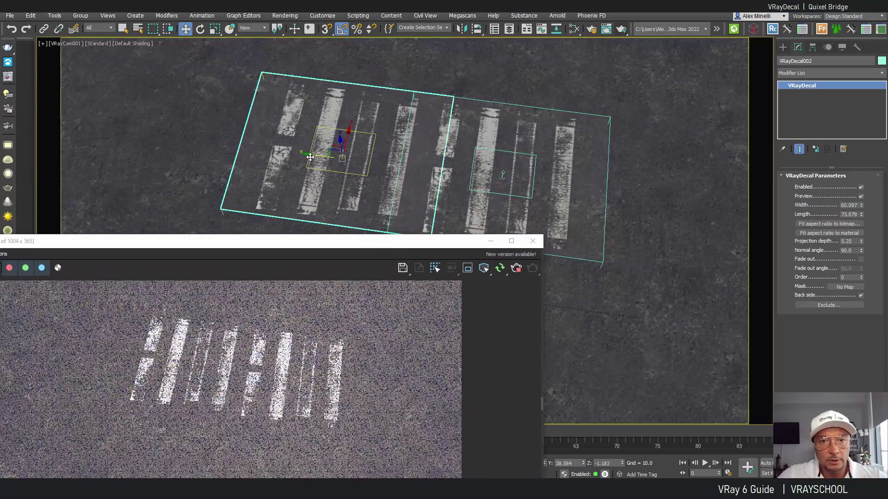
{"action": "left_click", "coordinate": [448, 293]}
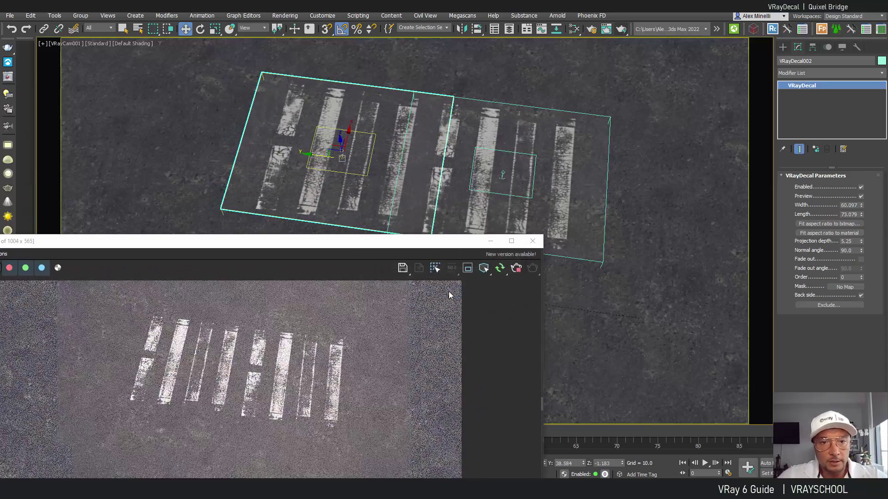
Review the extended crosswalk in the V-Ray Frame Buffer, then stop the interactive render and minimize the window.
{"action": "left_click_drag", "start_coordinate": [412, 241], "coordinate": [507, 168]}
{"action": "left_click_drag", "start_coordinate": [588, 119], "coordinate": [599, 107]}
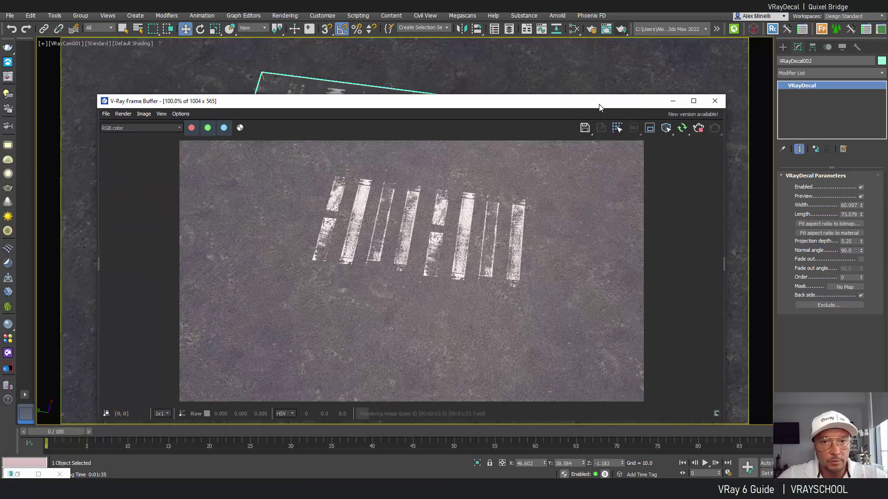
{"action": "left_click", "coordinate": [698, 128]}
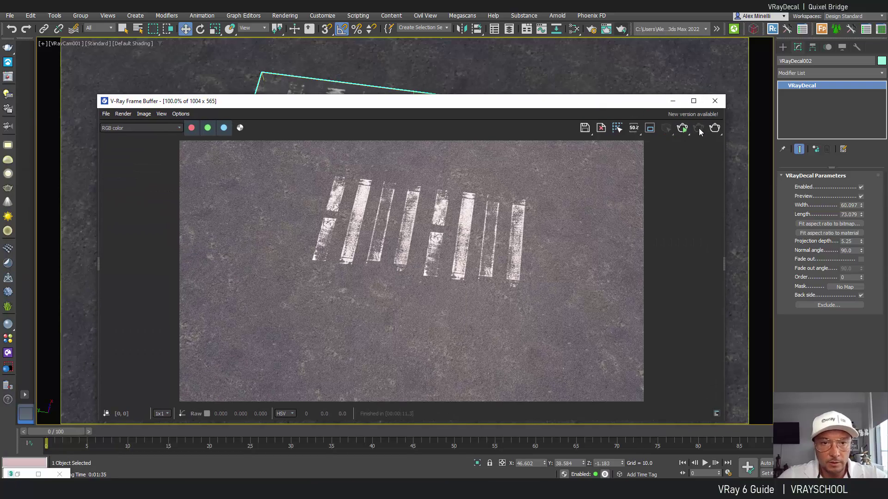
{"action": "left_click", "coordinate": [673, 101]}
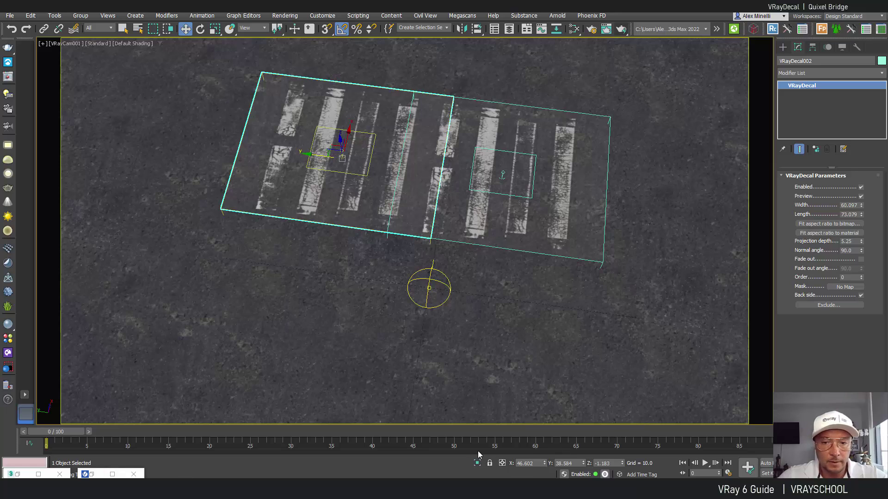
Draw a narrow VRayDecal about 87 wide and 12 long beside the crosswalk and shift it along its X axis.
{"action": "left_click", "coordinate": [783, 47]}
{"action": "left_click", "coordinate": [850, 156]}
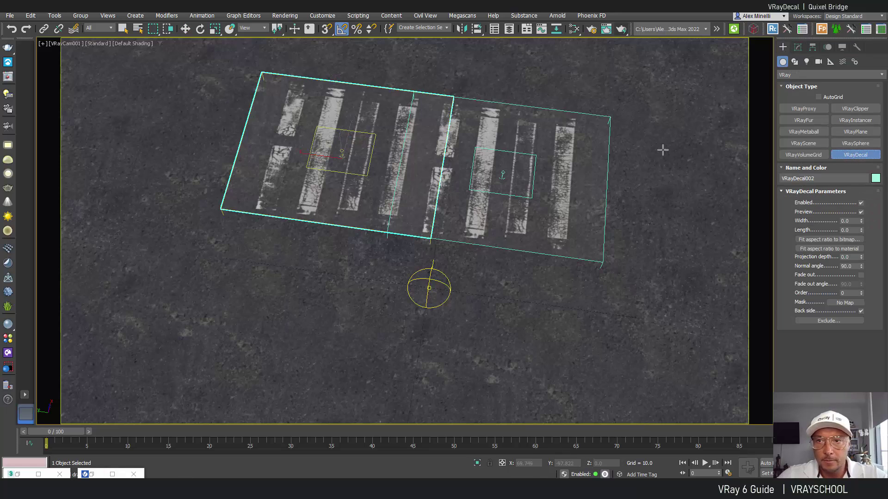
{"action": "left_click_drag", "start_coordinate": [632, 118], "coordinate": [646, 220]}
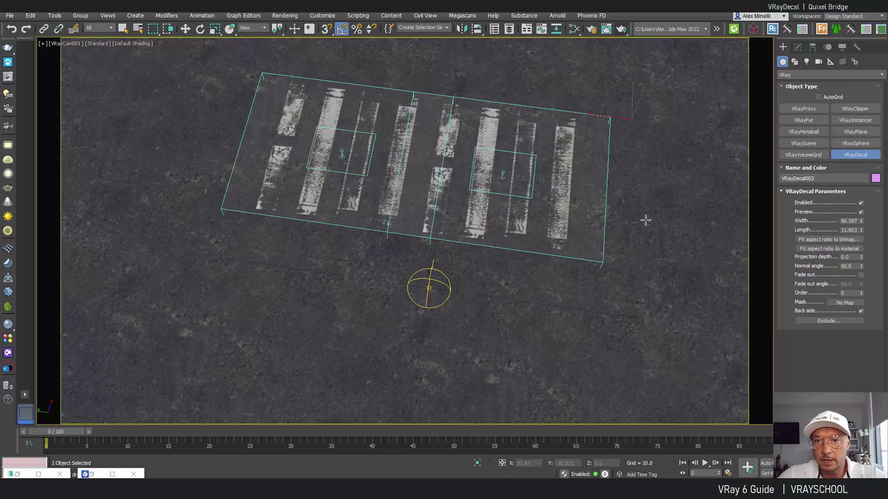
{"action": "left_click", "coordinate": [185, 28]}
{"action": "left_click_drag", "start_coordinate": [634, 93], "coordinate": [630, 172]}
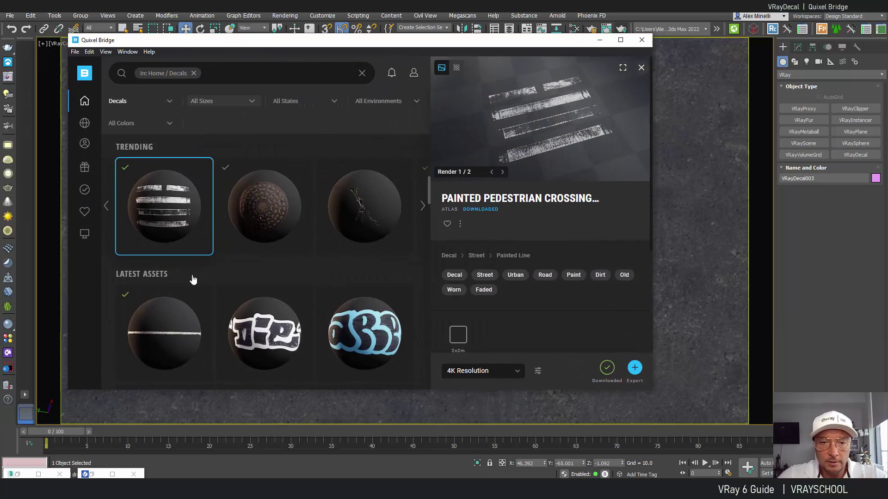
Export the Road Marking Line decal from Quixel Bridge at 4K resolution to the selected narrow decal in 3ds Max.
{"action": "left_click", "coordinate": [168, 321]}
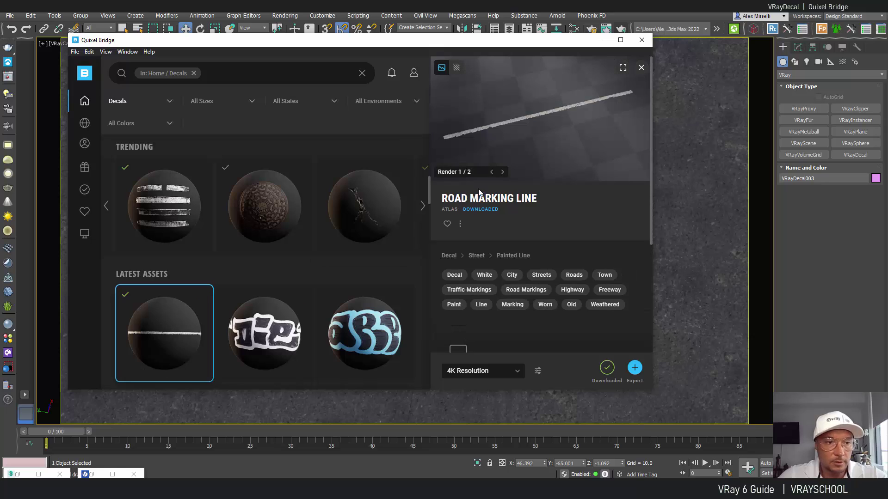
{"action": "left_click", "coordinate": [635, 369]}
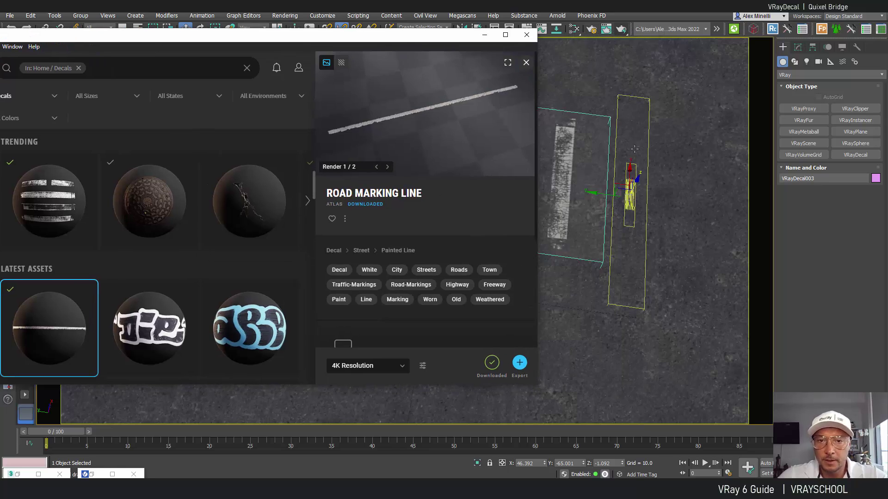
{"action": "left_click", "coordinate": [520, 365]}
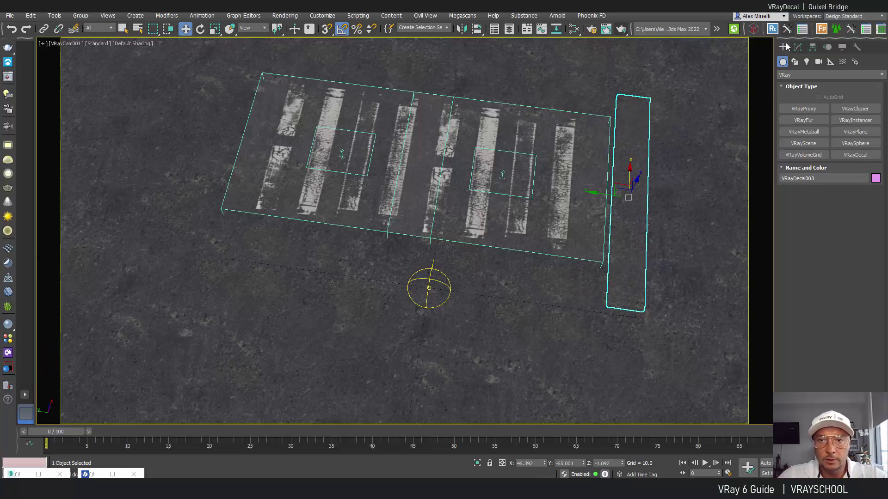
Remove the VRayDisplacementMod modifier from the marking line decal and duplicate the decal along its X axis to extend the line.
{"action": "left_click", "coordinate": [799, 47]}
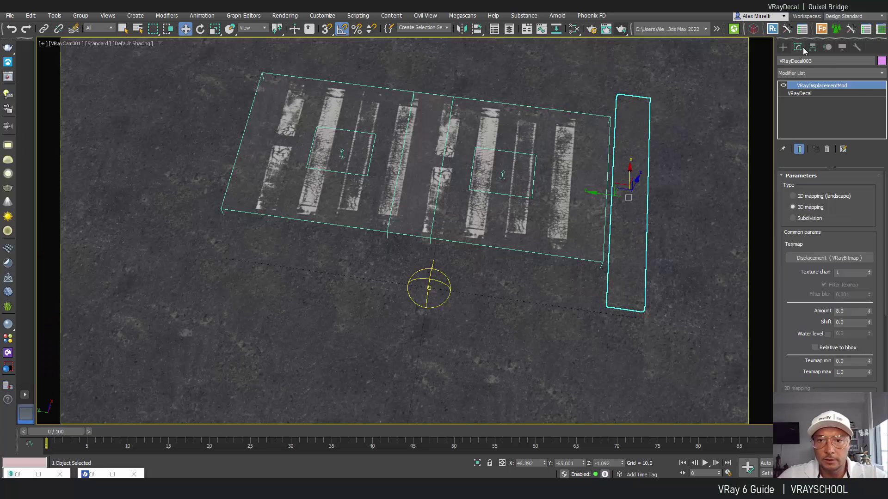
{"action": "left_click", "coordinate": [829, 149]}
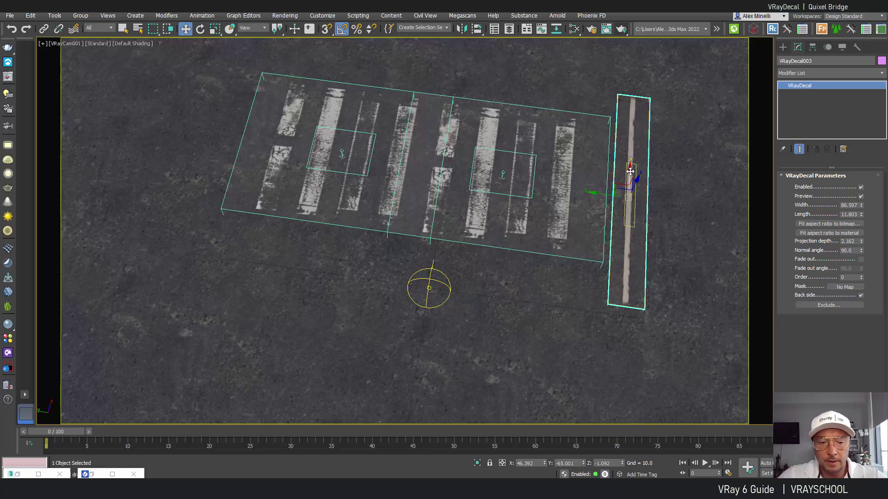
{"action": "mouse_move", "coordinate": [630, 172]}
{"action": "left_mouse_down"}
{"action": "mouse_move", "coordinate": [635, 98]}
{"action": "mouse_move", "coordinate": [623, 331]}
{"action": "mouse_move", "coordinate": [621, 302]}
{"action": "left_mouse_up"}
{"action": "left_click", "coordinate": [459, 295]}
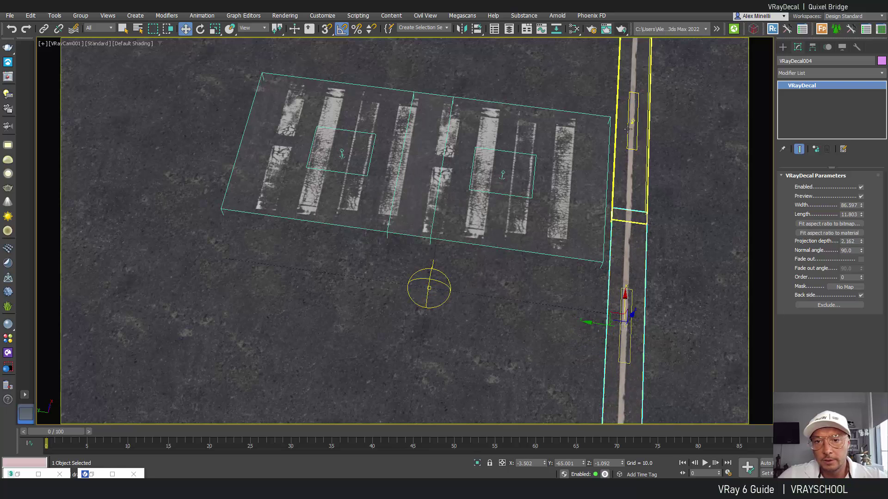
Run an interactive render, review the crosswalk and extended marking line in the V-Ray Frame Buffer, and stop the render.
{"action": "left_click", "coordinate": [621, 30]}
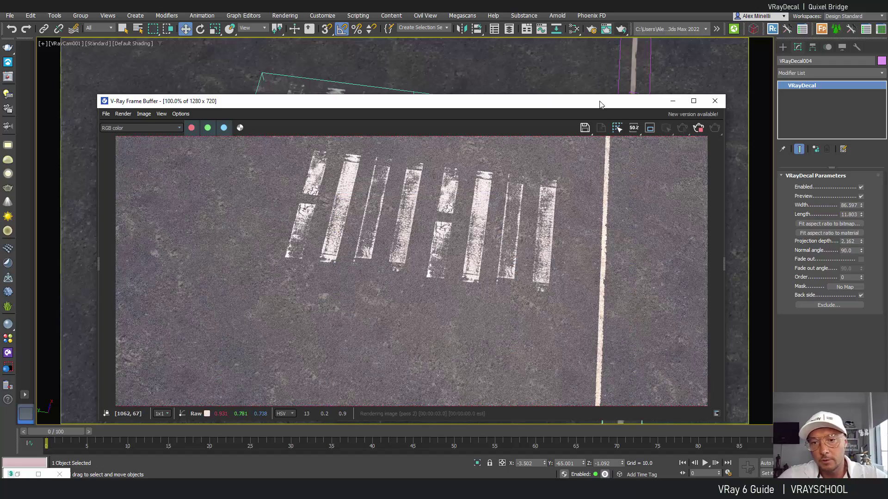
{"action": "left_click_drag", "start_coordinate": [600, 102], "coordinate": [603, 47]}
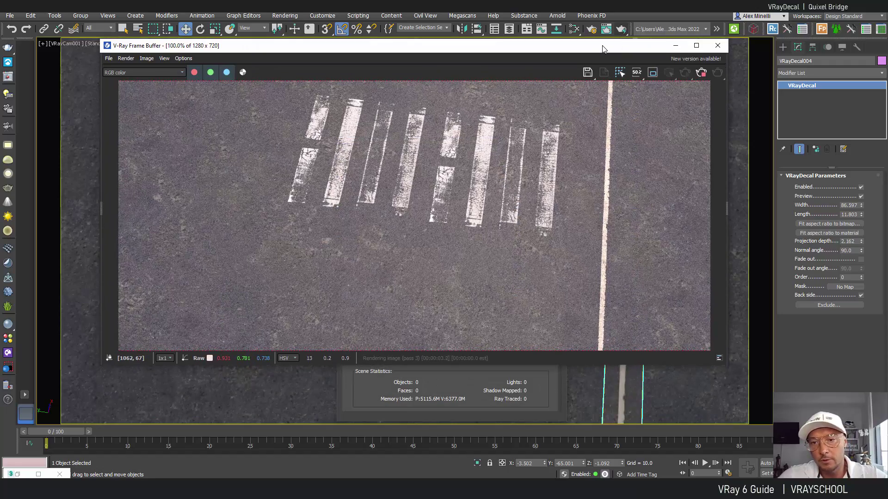
{"action": "left_click", "coordinate": [701, 73]}
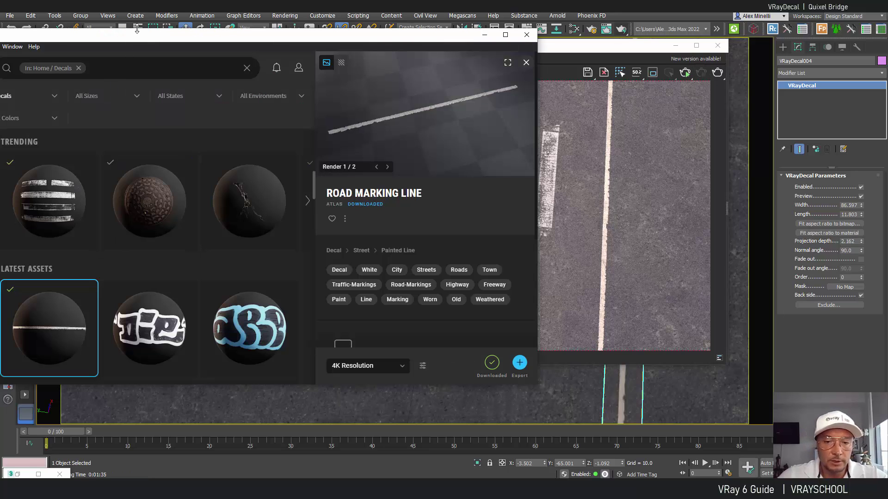
Browse the Quixel Bridge decals down to the mud splashes, then minimize Bridge and the V-Ray Frame Buffer.
{"action": "left_click_drag", "start_coordinate": [137, 33], "coordinate": [341, 18]}
{"action": "scroll", "coordinate": [314, 235], "scroll_direction": "down", "scroll_amount": 15}
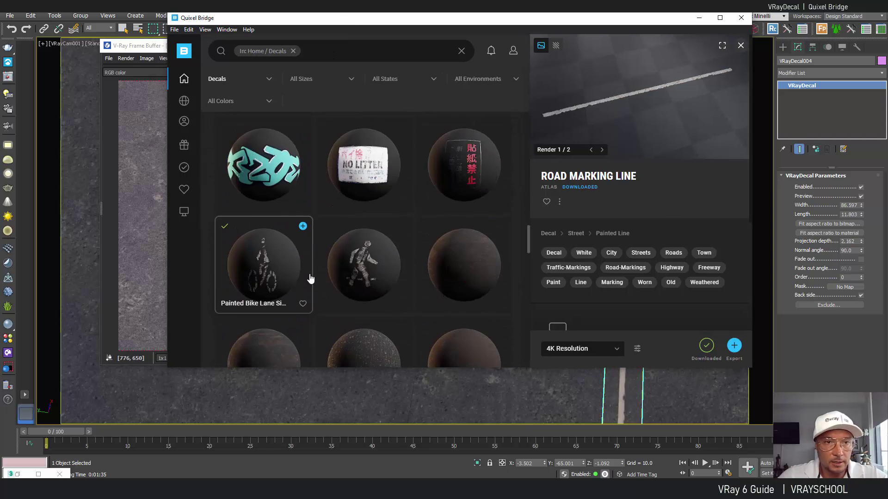
{"action": "scroll", "coordinate": [308, 283], "scroll_direction": "down", "scroll_amount": 5}
{"action": "scroll", "coordinate": [311, 283], "scroll_direction": "up", "scroll_amount": 3}
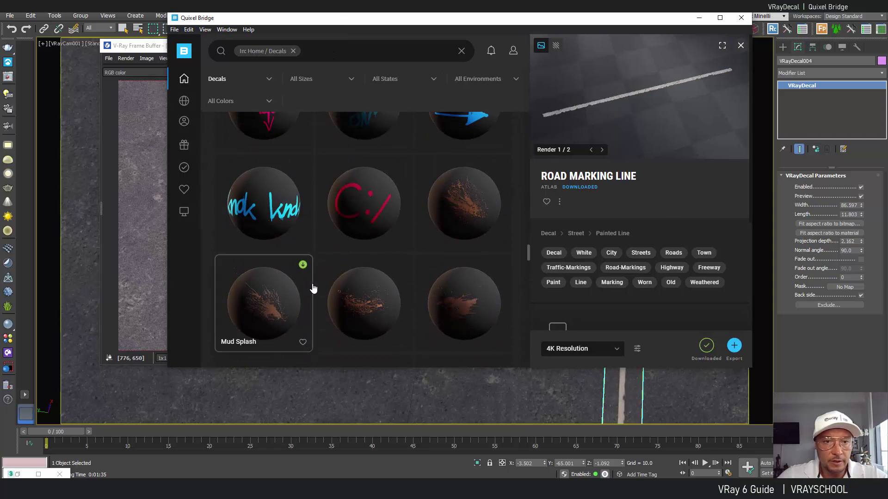
{"action": "scroll", "coordinate": [356, 303], "scroll_direction": "down", "scroll_amount": 3}
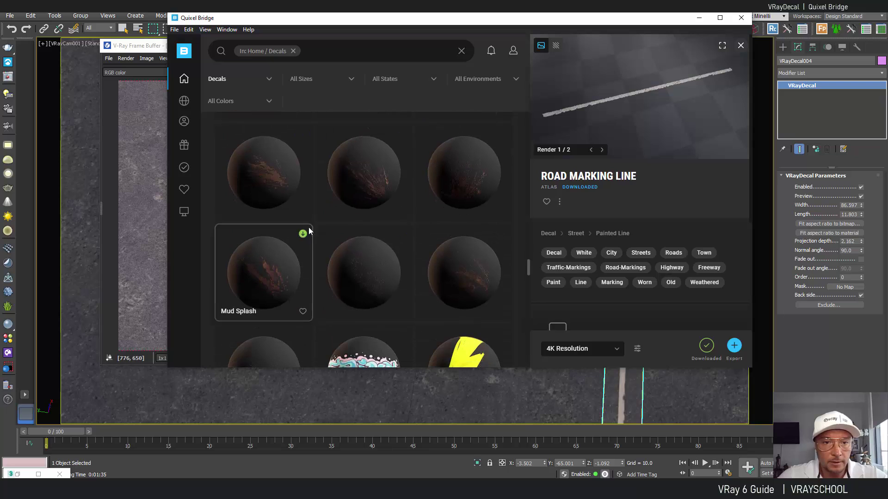
{"action": "scroll", "coordinate": [391, 250], "scroll_direction": "down", "scroll_amount": 2}
{"action": "scroll", "coordinate": [386, 254], "scroll_direction": "up", "scroll_amount": 4}
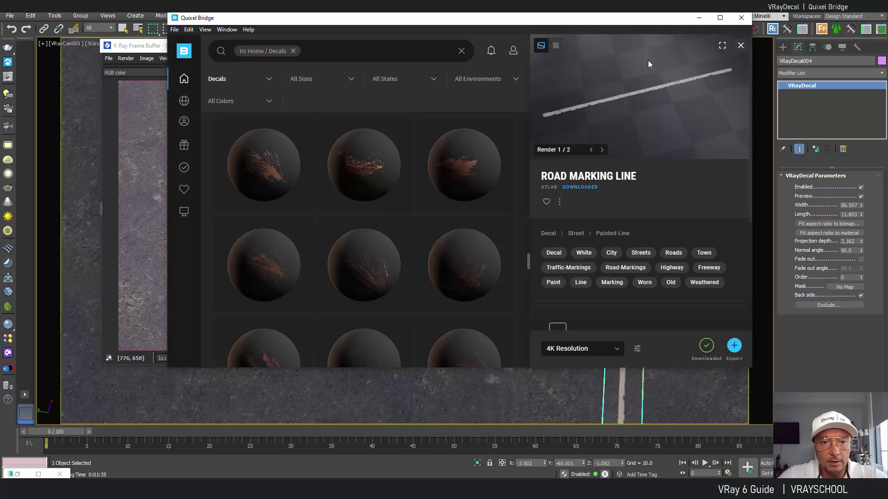
{"action": "left_click", "coordinate": [699, 18]}
{"action": "left_click_drag", "start_coordinate": [601, 54], "coordinate": [566, 56]}
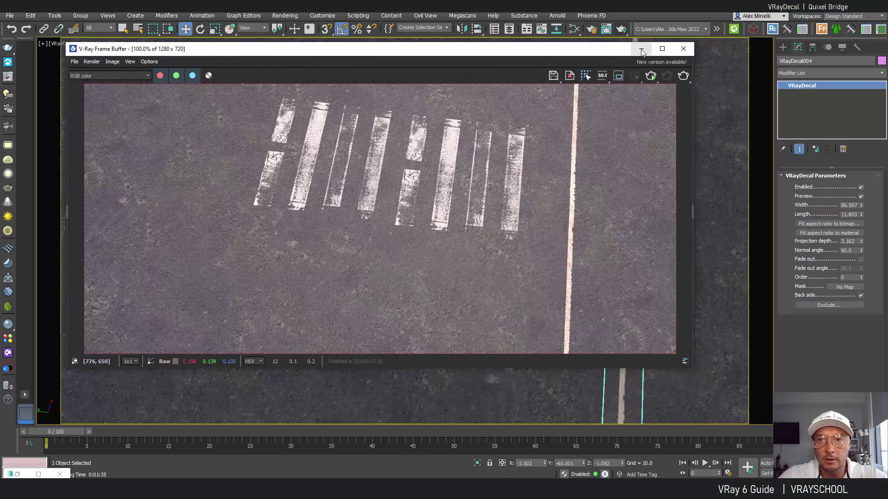
{"action": "left_click", "coordinate": [640, 46]}
Import the Pickup Truck 003 model from the Vehicles category of the Chaos Cosmos Browser and minimize the browser.
{"action": "left_click", "coordinate": [8, 354]}
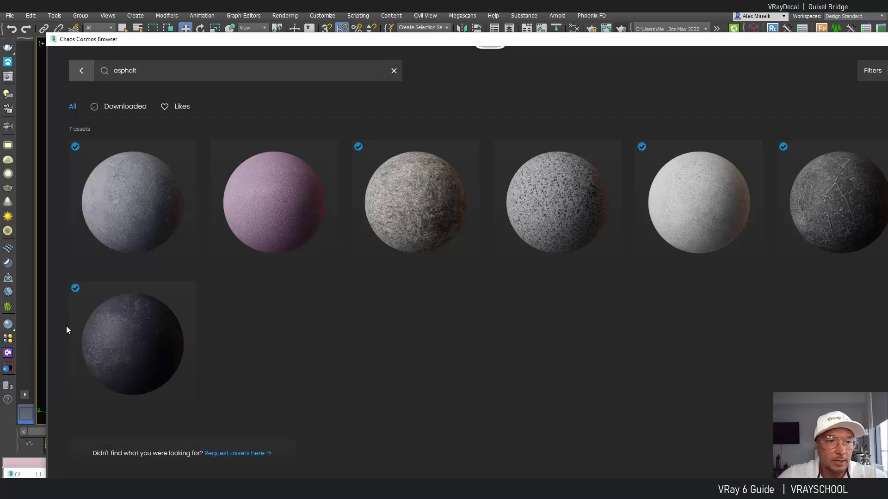
{"action": "left_click", "coordinate": [82, 71]}
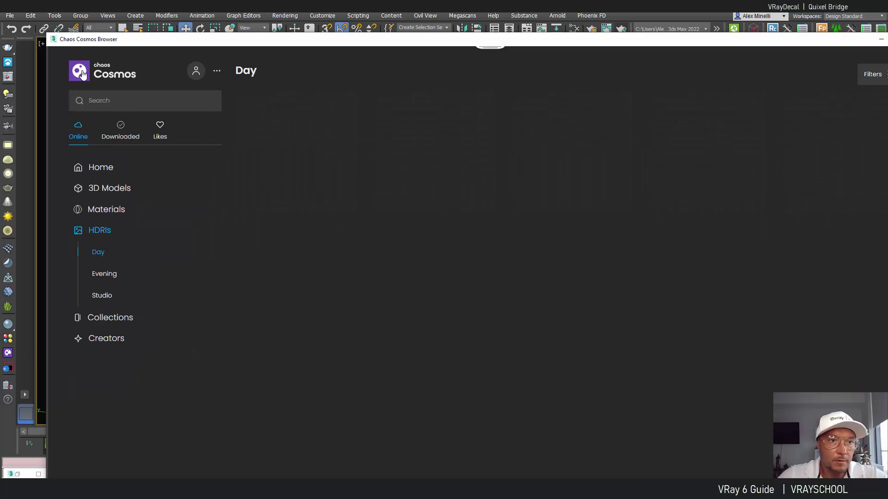
{"action": "left_click", "coordinate": [116, 190]}
{"action": "scroll", "coordinate": [546, 283], "scroll_direction": "down", "scroll_amount": 1}
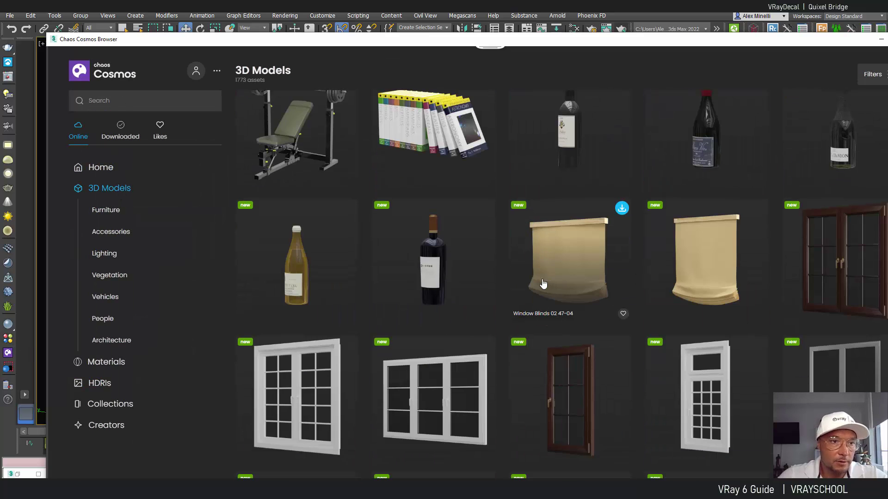
{"action": "left_click", "coordinate": [111, 298]}
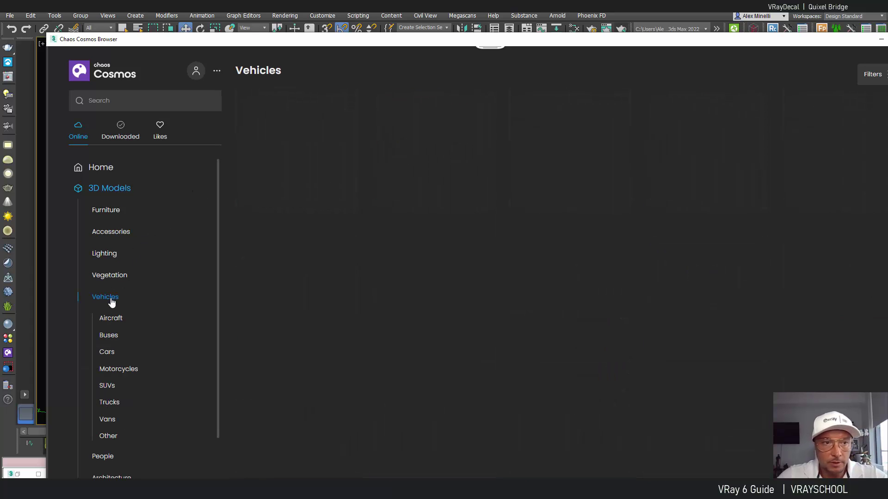
{"action": "mouse_move", "coordinate": [460, 281]}
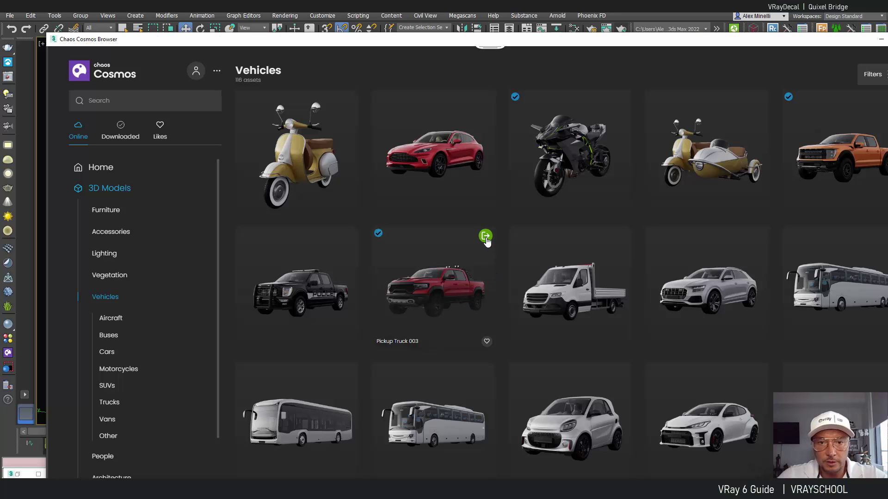
{"action": "left_click", "coordinate": [486, 237]}
{"action": "left_click", "coordinate": [881, 42]}
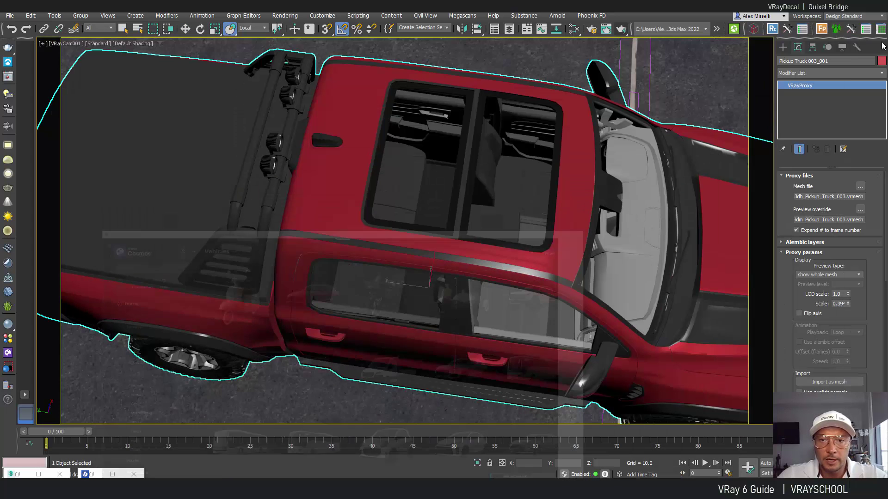
Reframe the V-Ray camera to a low side view of the pickup truck's front wheel and doors.
{"action": "middle_click_drag", "start_coordinate": [608, 231], "coordinate": [602, 223]}
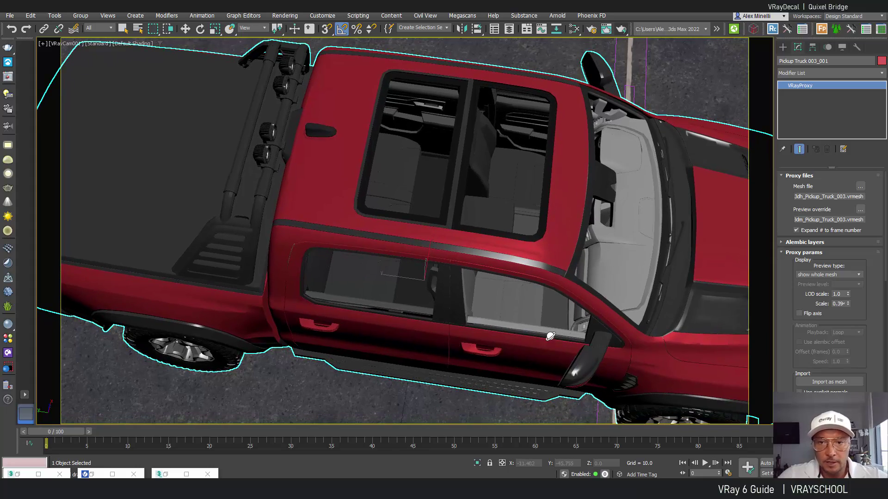
{"action": "middle_click_drag", "start_coordinate": [549, 337], "coordinate": [565, 347], "text": "alt"}
{"action": "middle_click_drag", "start_coordinate": [630, 305], "coordinate": [655, 344], "text": "alt"}
{"action": "scroll", "coordinate": [552, 277], "scroll_direction": "up", "scroll_amount": 2}
{"action": "middle_click_drag", "start_coordinate": [628, 295], "coordinate": [449, 222], "text": "ctrl+alt"}
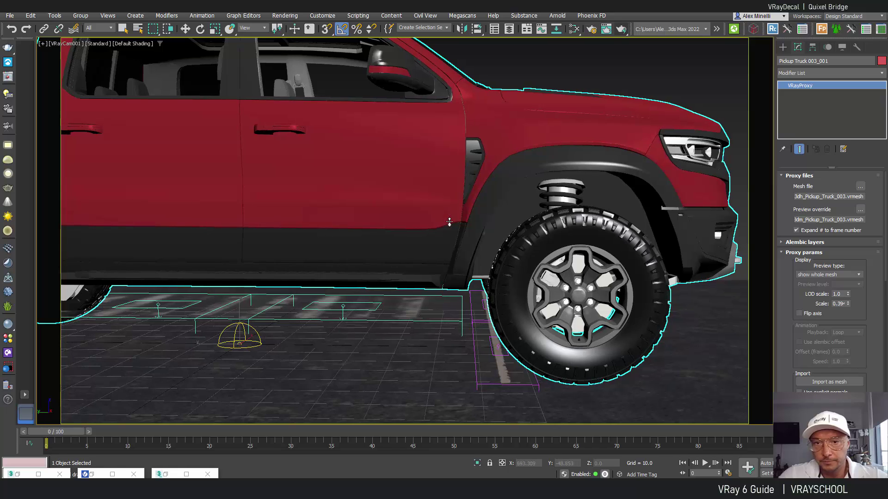
Draw a VRayDecal about 56 wide and 59 long beside the pickup truck in the Top view.
{"action": "left_click", "coordinate": [785, 47]}
{"action": "left_click", "coordinate": [803, 75]}
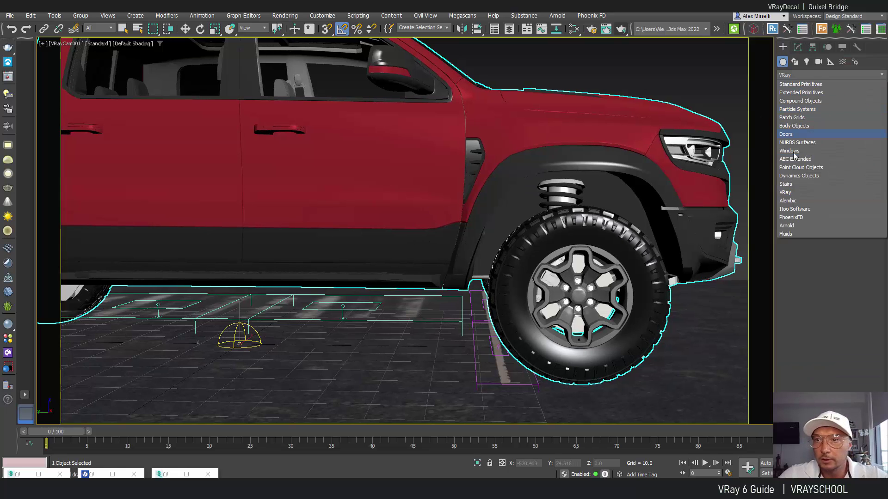
{"action": "left_click", "coordinate": [795, 198]}
{"action": "left_click", "coordinate": [855, 155]}
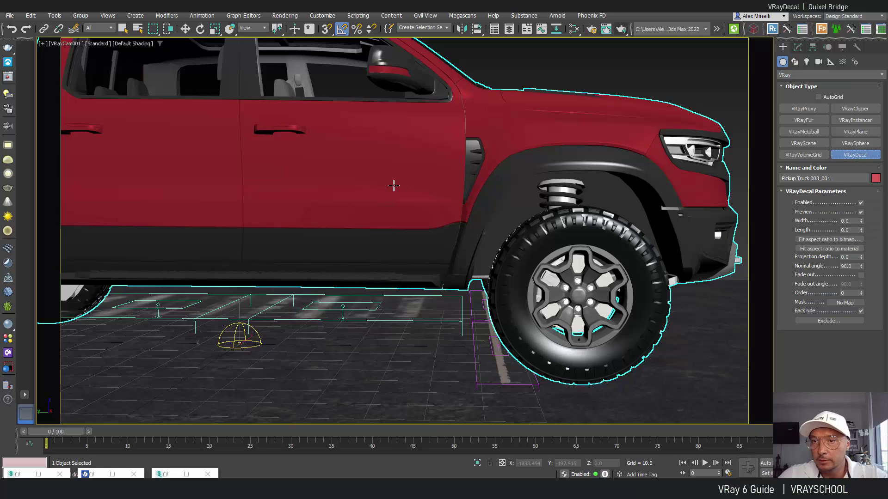
{"action": "left_click_drag", "start_coordinate": [398, 189], "coordinate": [415, 207]}
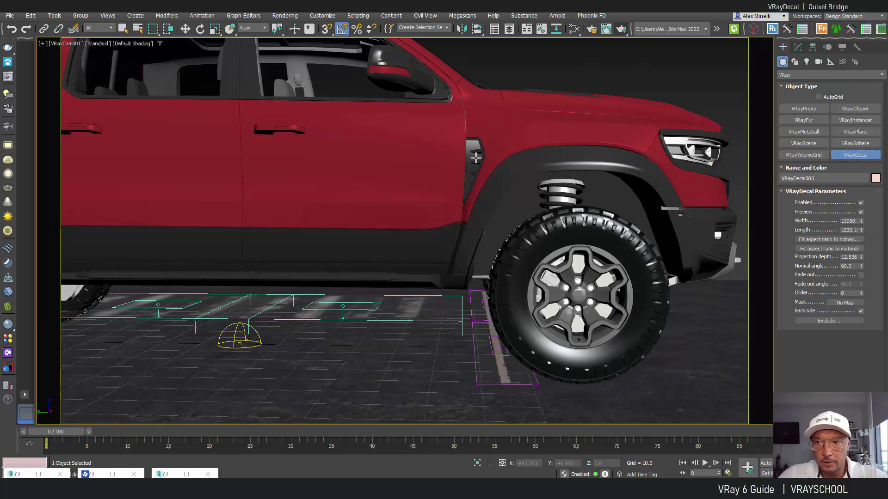
{"action": "key", "text": "t"}
{"action": "key", "text": "z"}
{"action": "scroll", "coordinate": [469, 214], "scroll_direction": "down", "scroll_amount": 4}
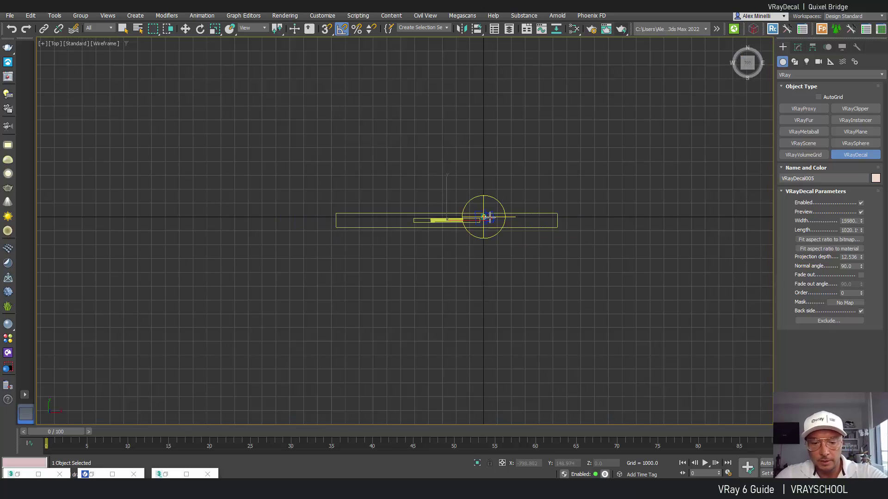
{"action": "right_click", "coordinate": [490, 215]}
{"action": "scroll", "coordinate": [486, 221], "scroll_direction": "up", "scroll_amount": 10}
{"action": "scroll", "coordinate": [490, 199], "scroll_direction": "up", "scroll_amount": 3}
{"action": "left_click_drag", "start_coordinate": [393, 176], "coordinate": [443, 229]}
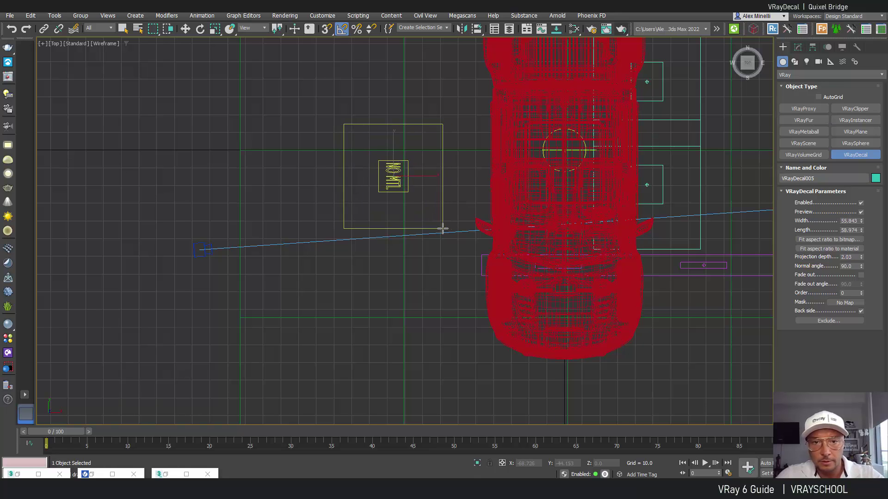
Rotate the new decal -90 degrees about Y to stand upright and position it against the truck's lower door.
{"action": "left_click", "coordinate": [200, 29]}
{"action": "left_click_drag", "start_coordinate": [418, 175], "coordinate": [506, 199]}
{"action": "left_click", "coordinate": [184, 29]}
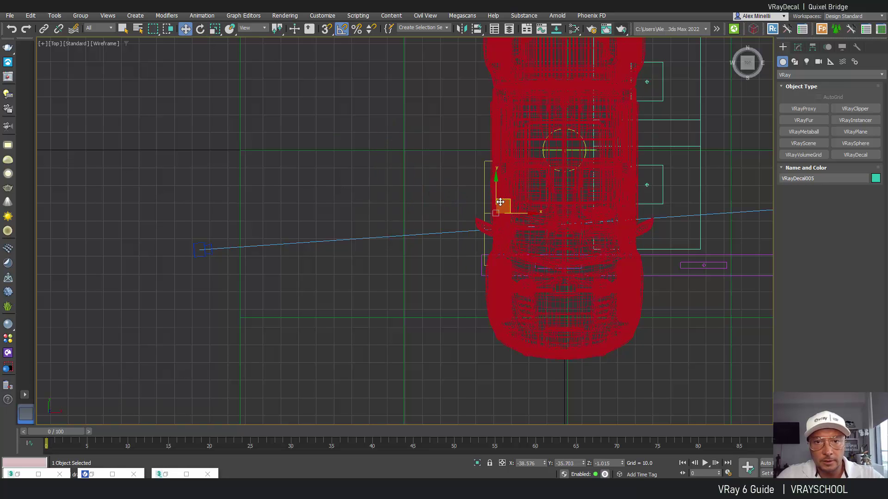
{"action": "key", "text": "p"}
{"action": "middle_click_drag", "start_coordinate": [510, 207], "coordinate": [534, 253], "text": "alt"}
{"action": "key", "text": "F3"}
{"action": "left_click_drag", "start_coordinate": [410, 319], "coordinate": [325, 98]}
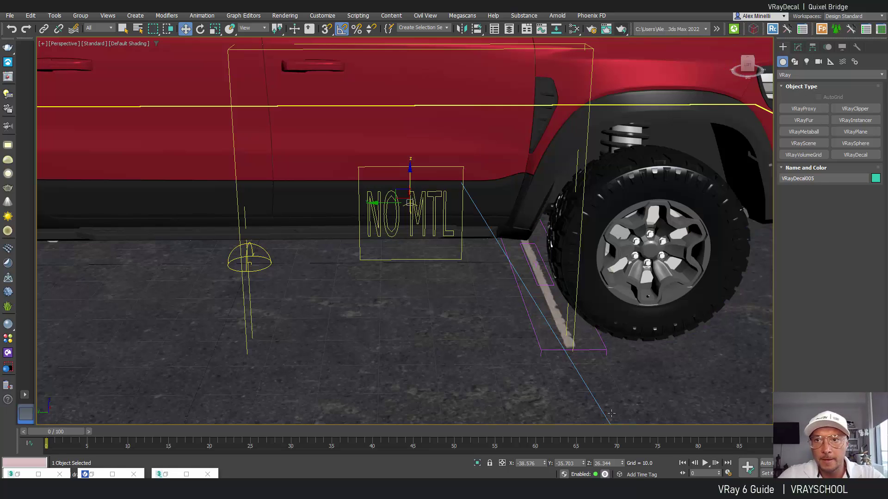
Download the Mud Splash decal in Quixel Bridge, export it at 4K resolution to the selected decal, and minimize Bridge.
{"action": "key", "text": "alt+Tab"}
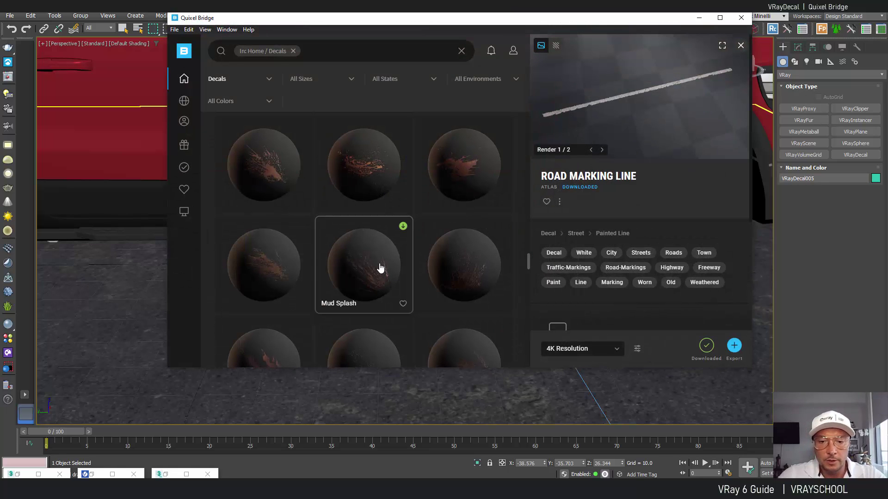
{"action": "left_click", "coordinate": [403, 227]}
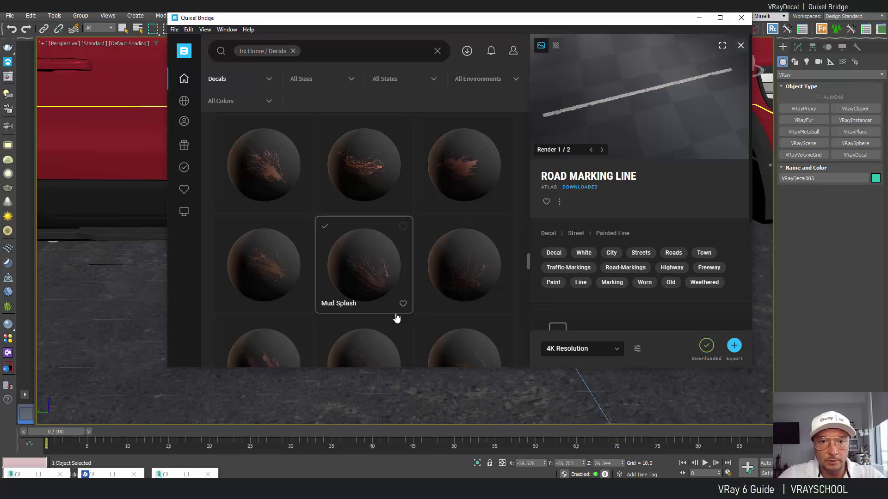
{"action": "left_click", "coordinate": [394, 252]}
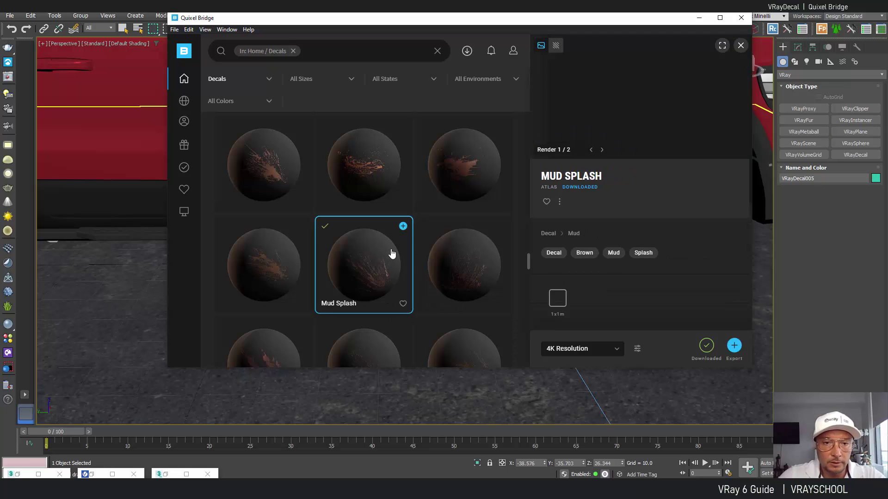
{"action": "left_click", "coordinate": [734, 346]}
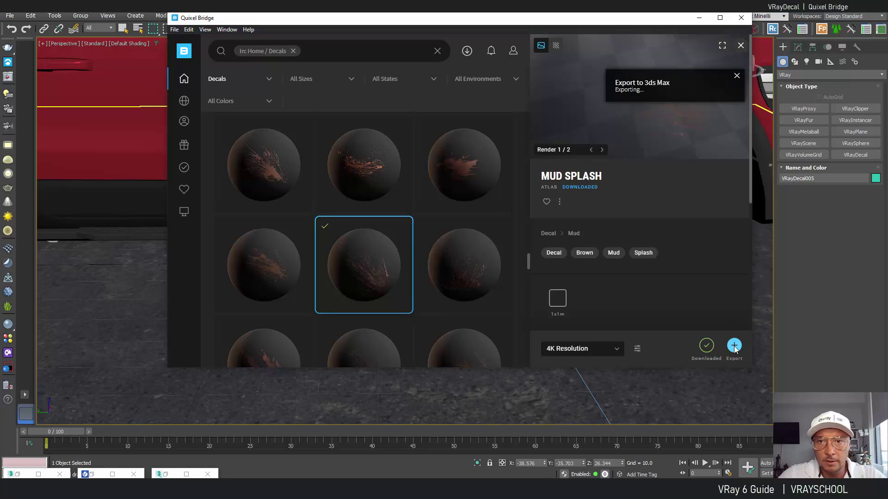
{"action": "left_click", "coordinate": [733, 345]}
{"action": "left_click", "coordinate": [699, 18]}
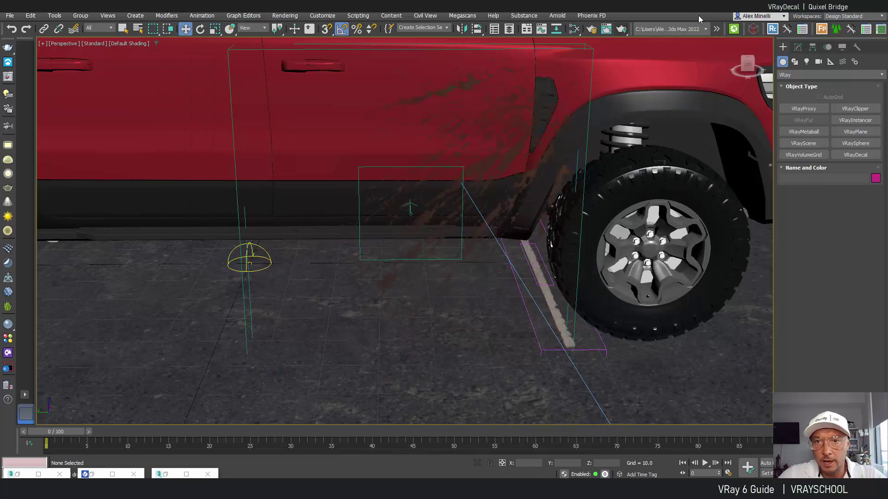
Scale down and tilt the mud splash decal, positioning it on the truck's side just behind the front wheel arch.
{"action": "middle_click_drag", "start_coordinate": [592, 218], "coordinate": [580, 264]}
{"action": "left_click", "coordinate": [450, 215]}
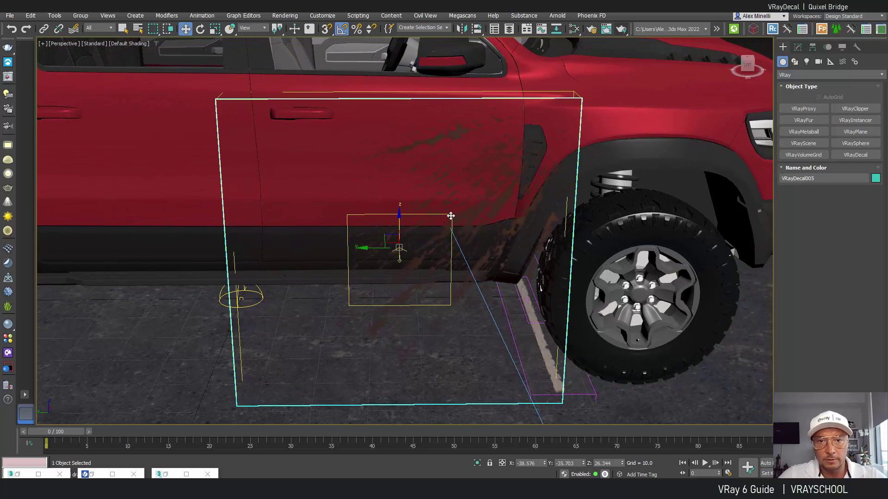
{"action": "left_click", "coordinate": [199, 29]}
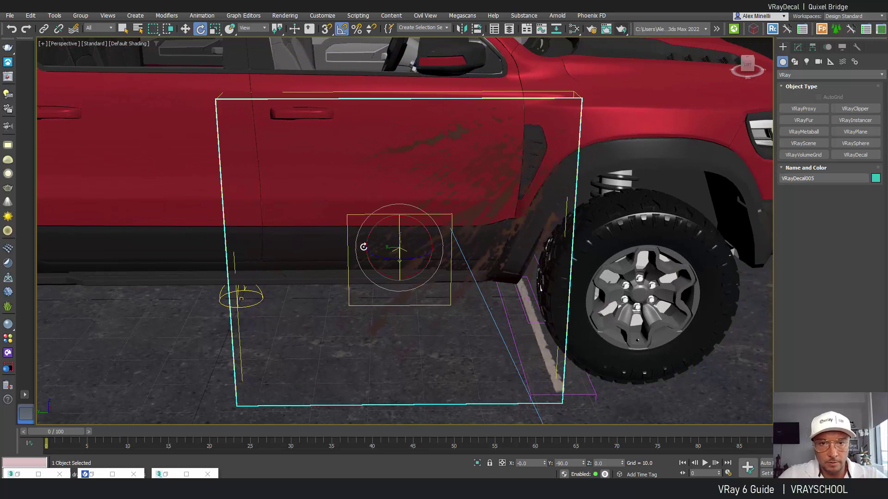
{"action": "left_click", "coordinate": [216, 29]}
{"action": "left_click_drag", "start_coordinate": [389, 245], "coordinate": [439, 203]}
{"action": "left_click", "coordinate": [200, 29]}
{"action": "key", "text": "w"}
Check the mud splash in an interactive render, then stop it, close the V-Ray Frame Buffer and return to the camera view.
{"action": "left_click", "coordinate": [622, 29]}
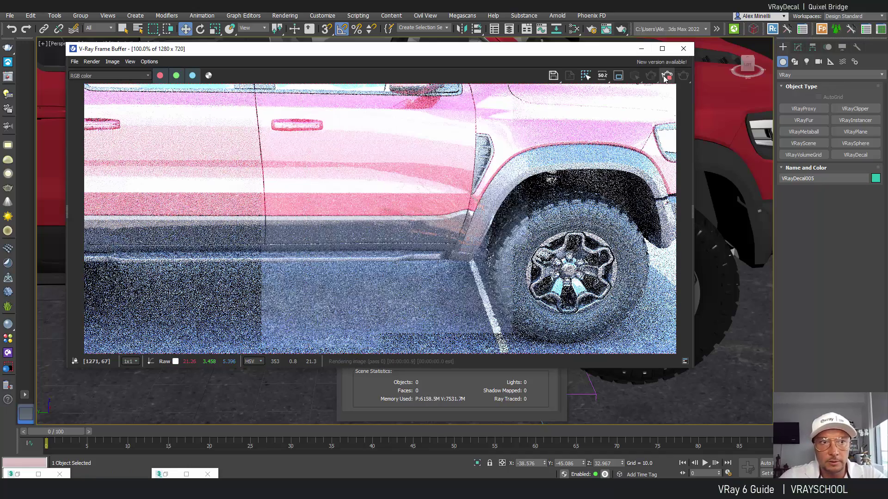
{"action": "left_click", "coordinate": [667, 77]}
{"action": "left_click", "coordinate": [684, 49]}
{"action": "key", "text": "c"}
{"action": "middle_click_drag", "start_coordinate": [612, 79], "coordinate": [666, 80]}
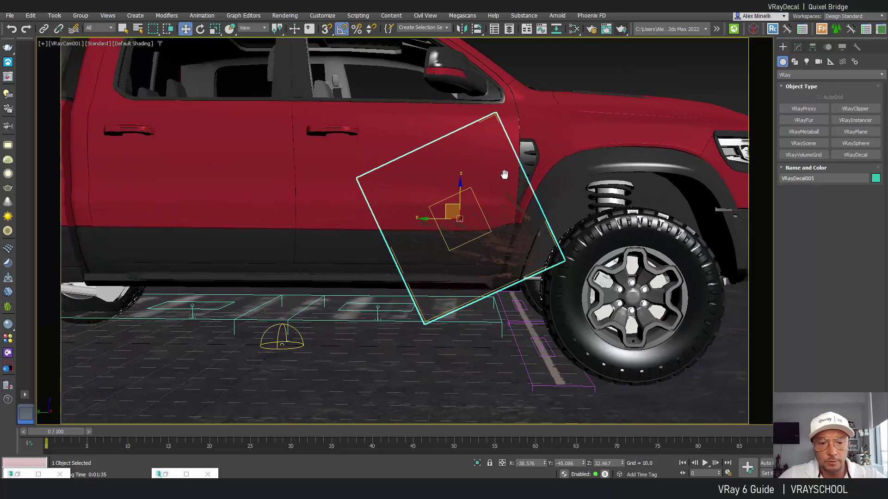
Render the camera view to check the mud splash on the truck's side, then stop the render and minimize the frame buffer.
{"action": "left_click", "coordinate": [620, 29]}
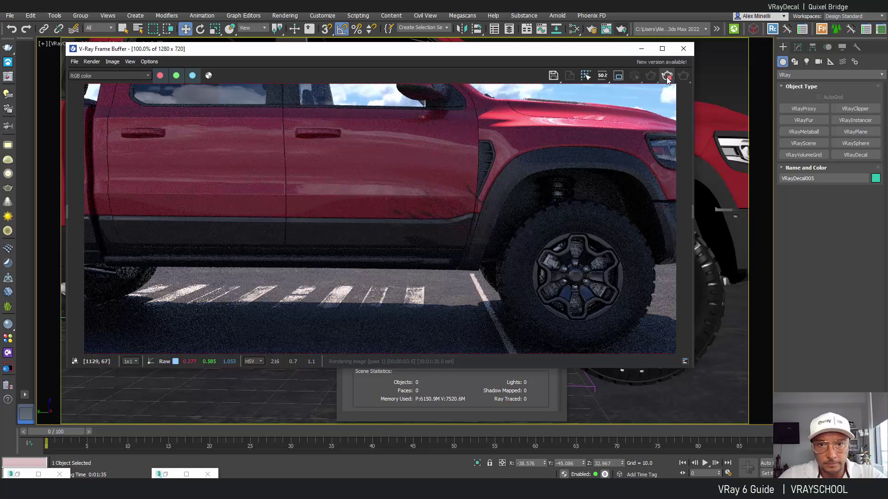
{"action": "left_click", "coordinate": [667, 79]}
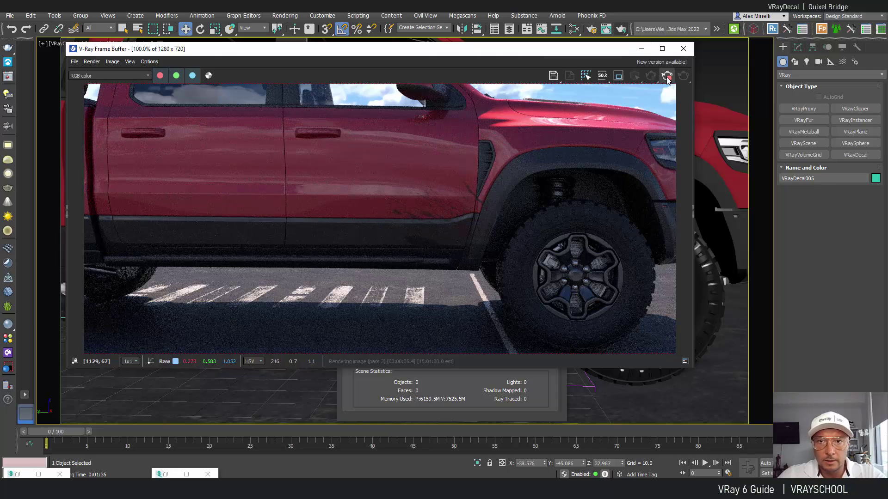
{"action": "left_click", "coordinate": [641, 48]}
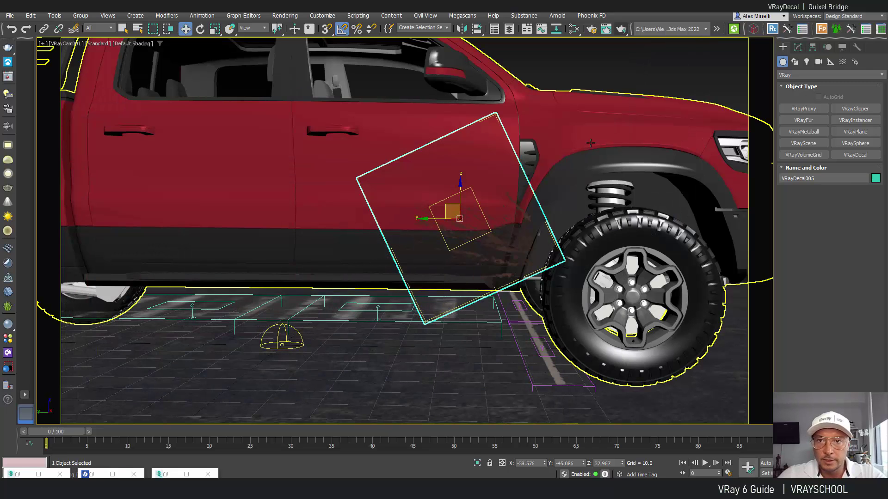
Select the pickup truck together with its mud splash decal, rotate both half a turn, and frame the decal side in the camera.
{"action": "left_click", "coordinate": [590, 144]}
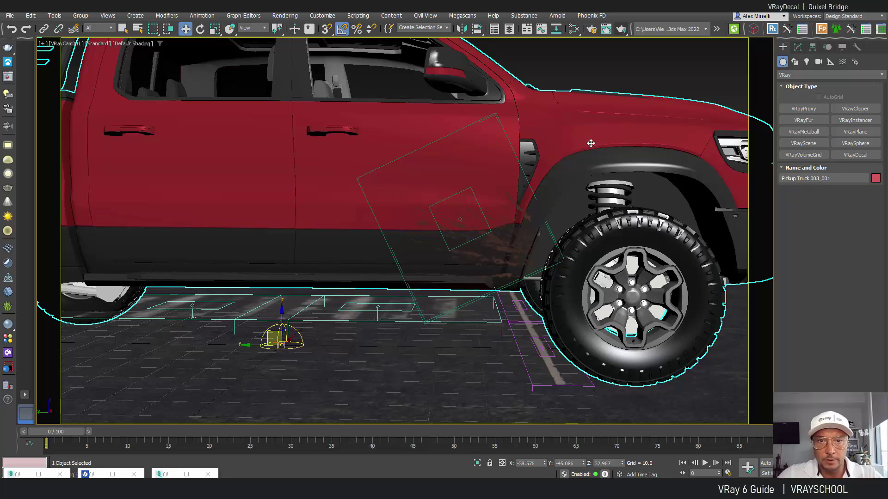
{"action": "left_click", "coordinate": [512, 145], "text": "ctrl"}
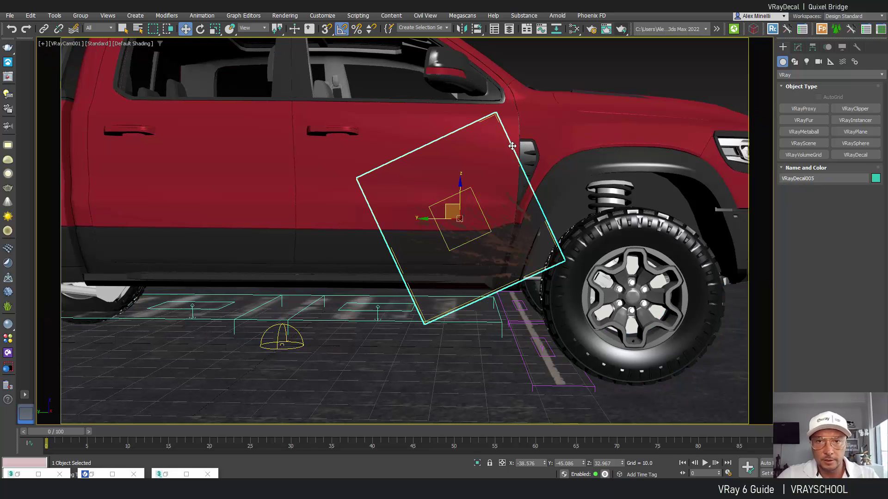
{"action": "left_click", "coordinate": [200, 28]}
{"action": "left_click_drag", "start_coordinate": [378, 192], "coordinate": [291, 183]}
{"action": "middle_click_drag", "start_coordinate": [312, 193], "coordinate": [440, 231]}
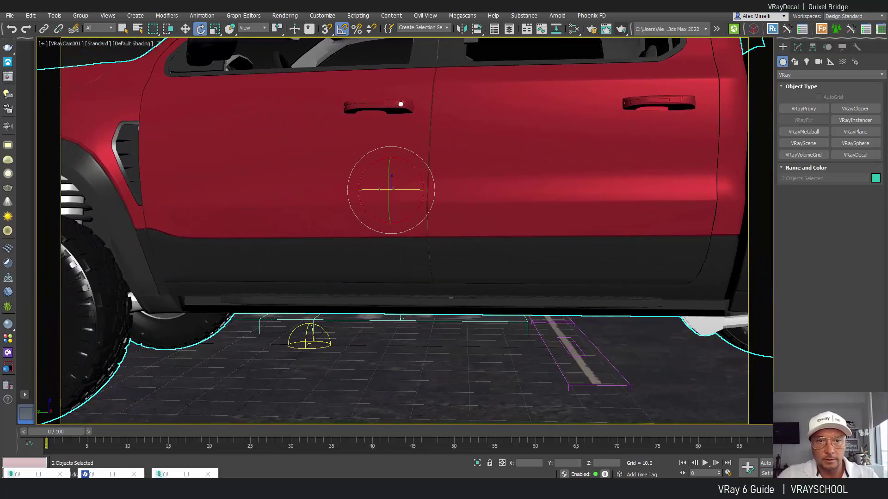
{"action": "middle_click_drag", "start_coordinate": [400, 104], "coordinate": [592, 123], "text": "alt"}
Render the turned truck to check its lit side, stop the render, and move the frame buffer clear of the viewport.
{"action": "left_click", "coordinate": [623, 31]}
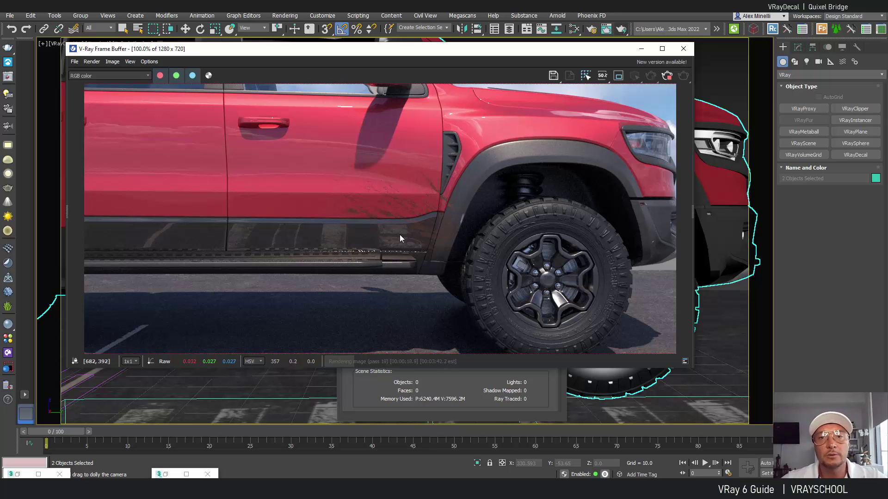
{"action": "left_click", "coordinate": [667, 76]}
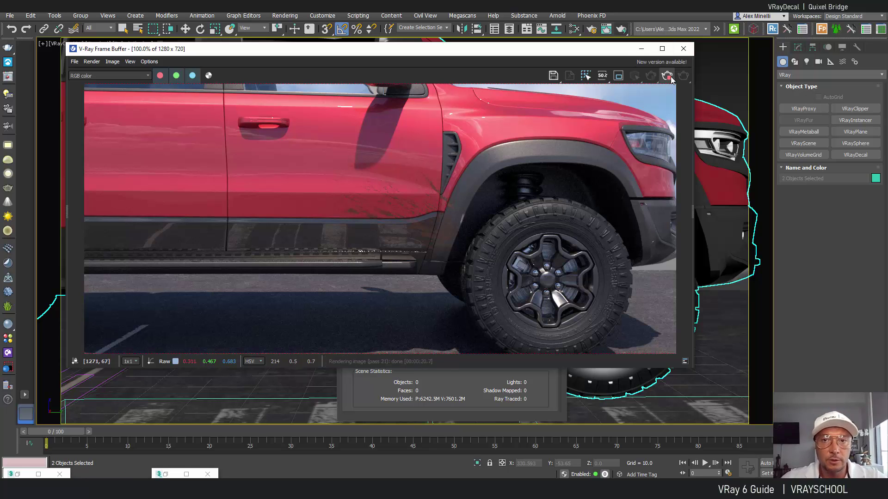
{"action": "left_click_drag", "start_coordinate": [261, 49], "coordinate": [647, 84]}
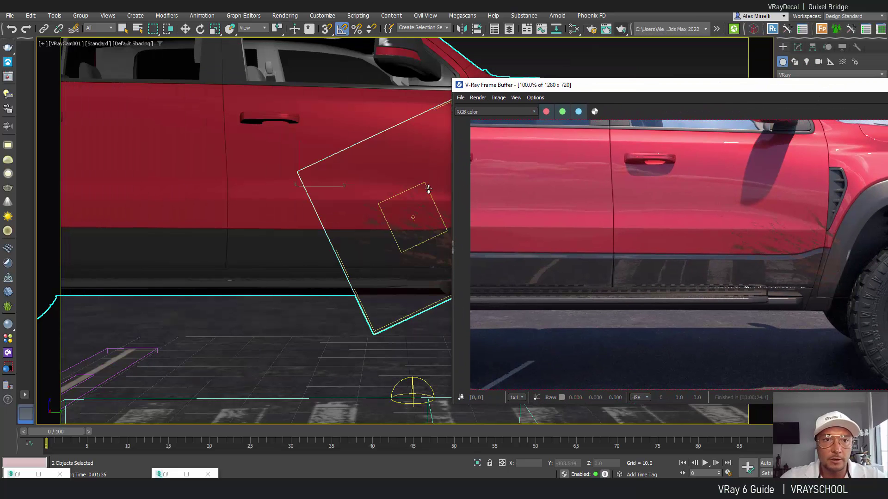
Clone the mud splash decal toward the truck's rear, placing the copy over the seam between the front and rear doors.
{"action": "key", "text": "w"}
{"action": "left_click", "coordinate": [414, 216]}
{"action": "mouse_move", "coordinate": [435, 205]}
{"action": "left_mouse_down", "text": "shift"}
{"action": "mouse_move", "coordinate": [444, 188]}
{"action": "mouse_move", "coordinate": [240, 164]}
{"action": "mouse_move", "coordinate": [211, 173]}
{"action": "left_mouse_up", "text": "shift"}
{"action": "left_click", "coordinate": [445, 293]}
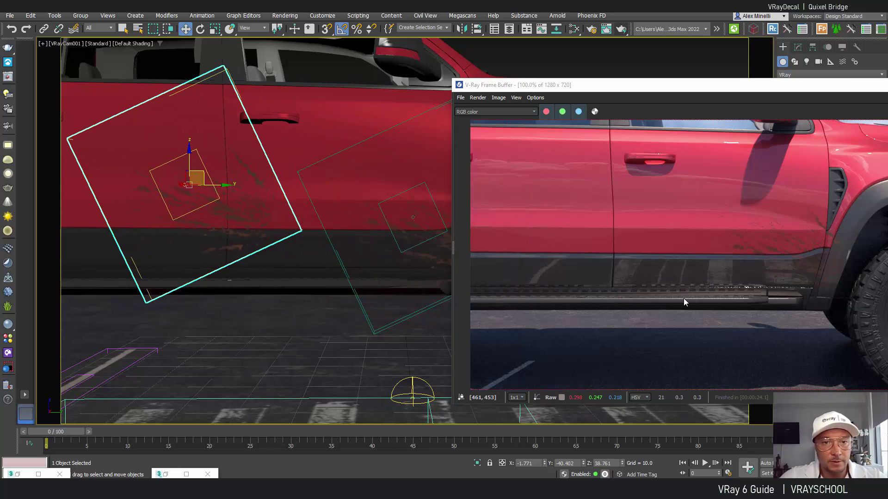
In Quixel Bridge, download the denser blotch-shaped Mud Splash decal, export it at 4K resolution to the cloned decal, and minimize Bridge.
{"action": "key", "text": "alt+Tab"}
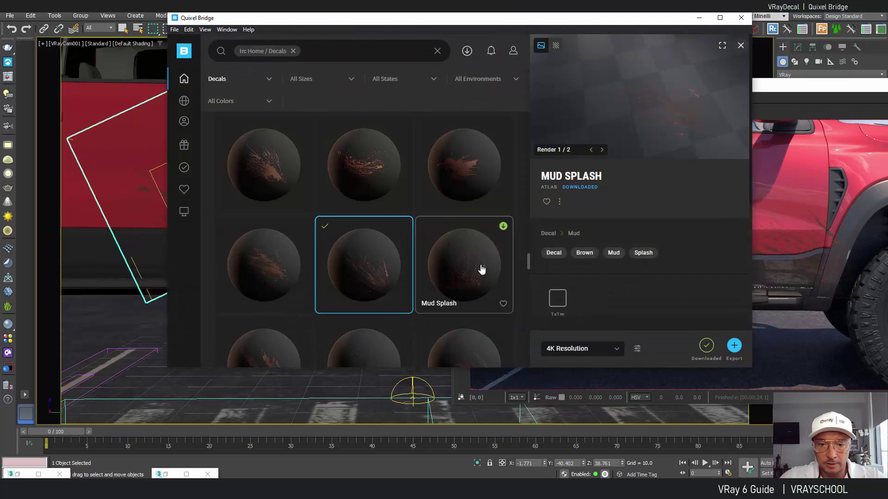
{"action": "scroll", "coordinate": [475, 185], "scroll_direction": "down", "scroll_amount": 5}
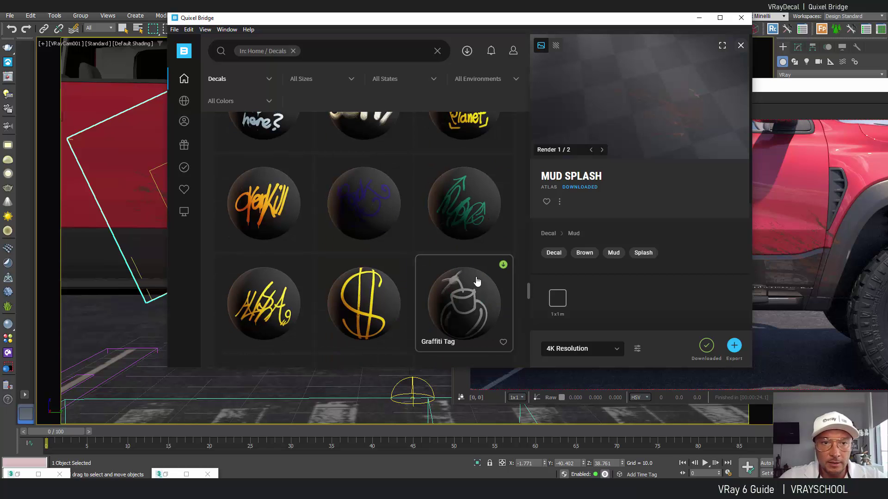
{"action": "scroll", "coordinate": [477, 281], "scroll_direction": "down", "scroll_amount": 3}
{"action": "scroll", "coordinate": [478, 307], "scroll_direction": "up", "scroll_amount": 5}
{"action": "scroll", "coordinate": [477, 307], "scroll_direction": "up", "scroll_amount": 5}
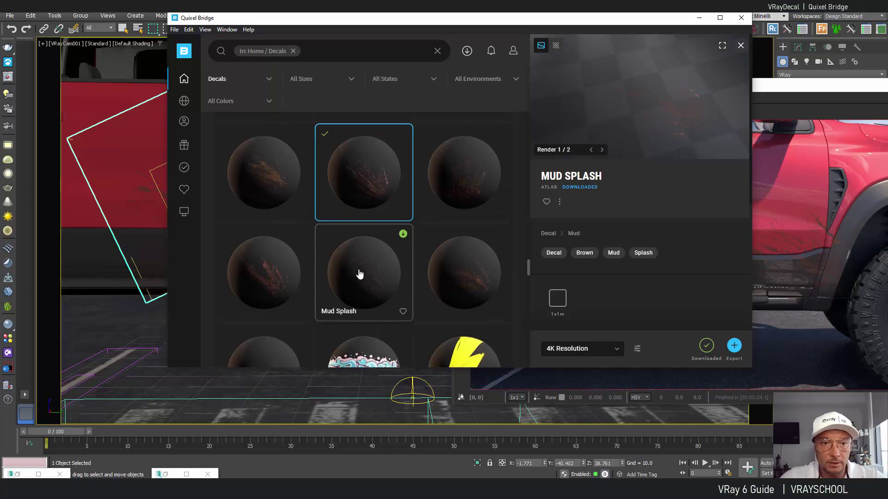
{"action": "left_click", "coordinate": [300, 219]}
{"action": "left_click", "coordinate": [291, 250]}
{"action": "left_click", "coordinate": [460, 277]}
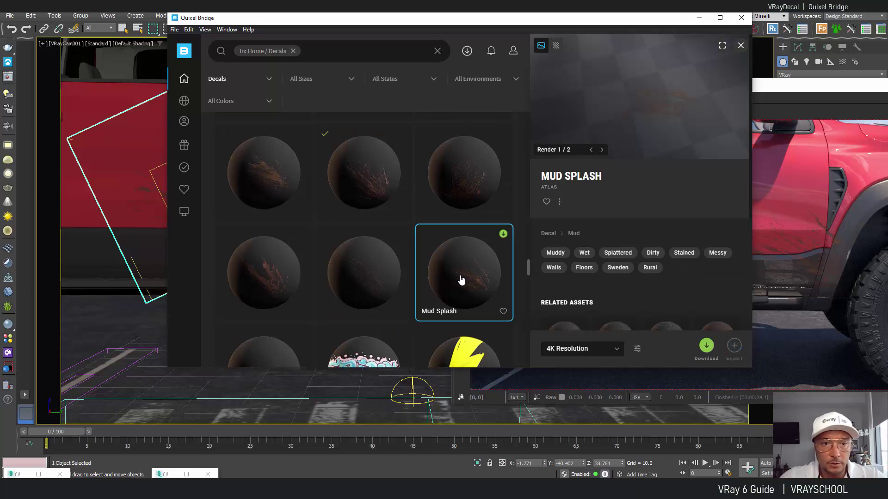
{"action": "scroll", "coordinate": [466, 240], "scroll_direction": "up", "scroll_amount": 1}
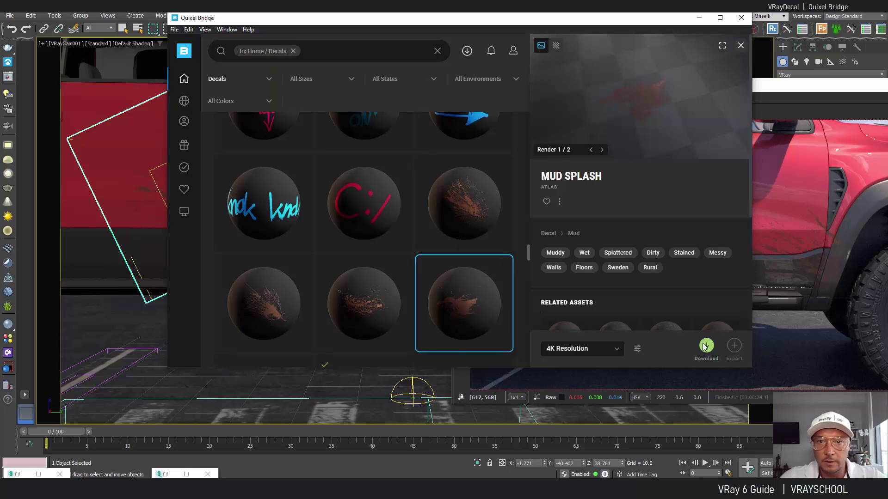
{"action": "left_click", "coordinate": [503, 265]}
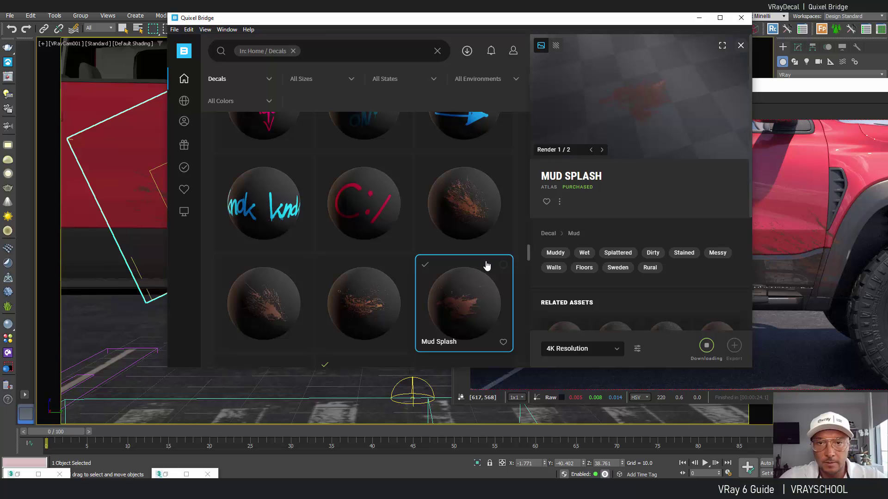
{"action": "left_click", "coordinate": [734, 346]}
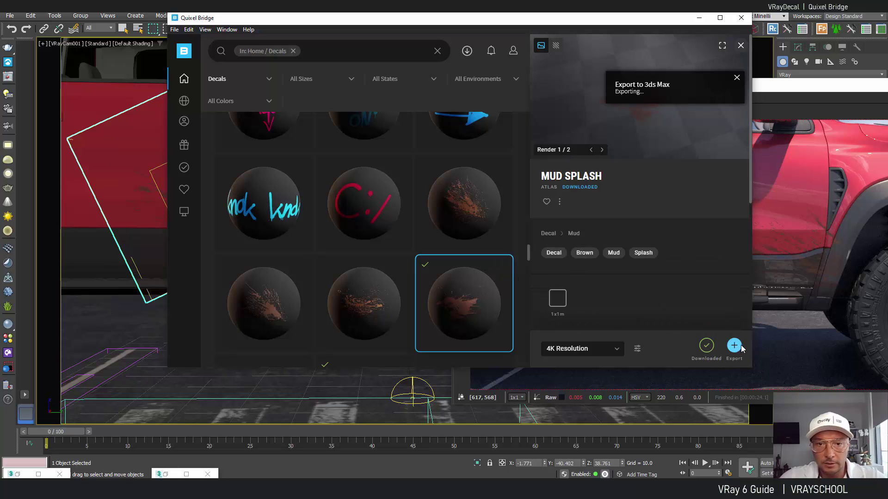
{"action": "left_click", "coordinate": [699, 19]}
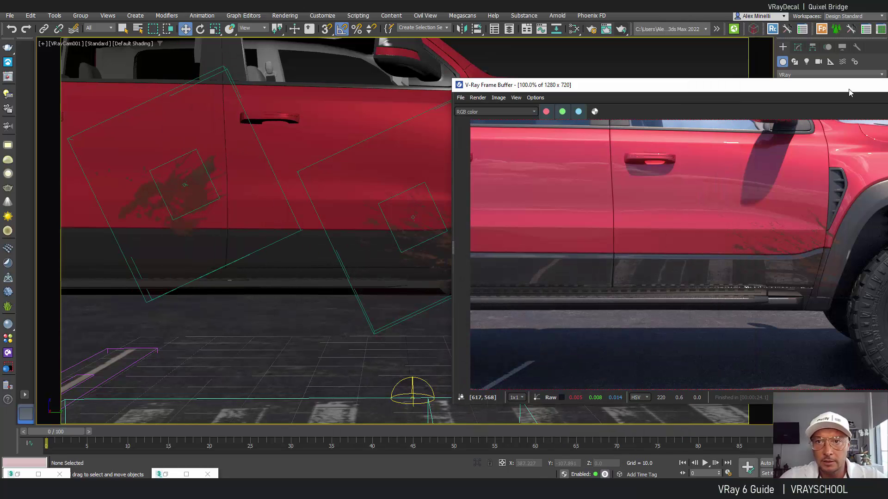
Start an interactive render and move the cloned mud decal forward onto the truck's front door.
{"action": "left_click_drag", "start_coordinate": [775, 85], "coordinate": [690, 89]}
{"action": "left_click_drag", "start_coordinate": [571, 91], "coordinate": [587, 100]}
{"action": "left_click", "coordinate": [790, 119]}
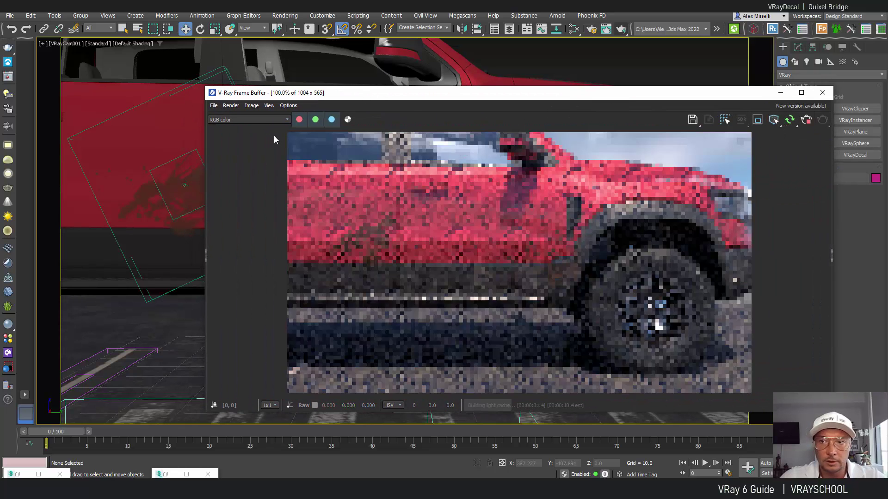
{"action": "left_click", "coordinate": [186, 184]}
{"action": "left_click_drag", "start_coordinate": [188, 183], "coordinate": [380, 168]}
{"action": "left_click_drag", "start_coordinate": [218, 92], "coordinate": [469, 103]}
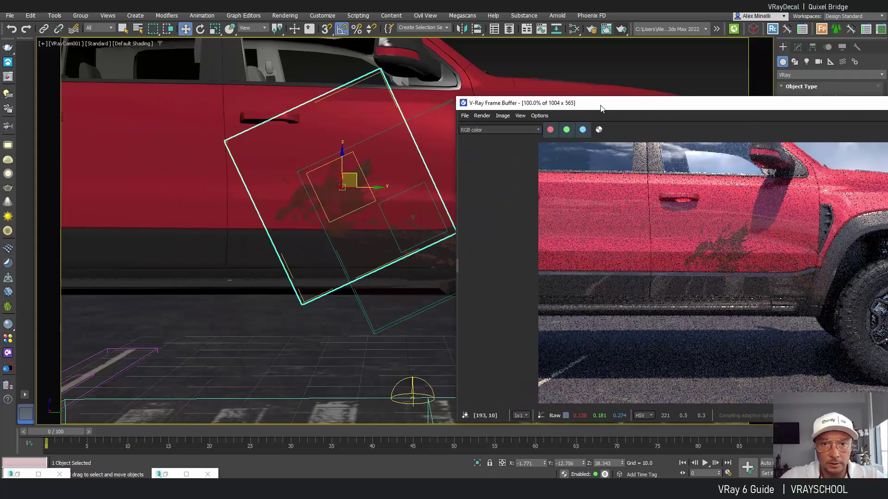
Rotate the cloned mud decal to -30 degrees about Y and scale it up to about 121, covering most of the front door.
{"action": "left_click", "coordinate": [200, 28]}
{"action": "left_click_drag", "start_coordinate": [352, 155], "coordinate": [324, 125]}
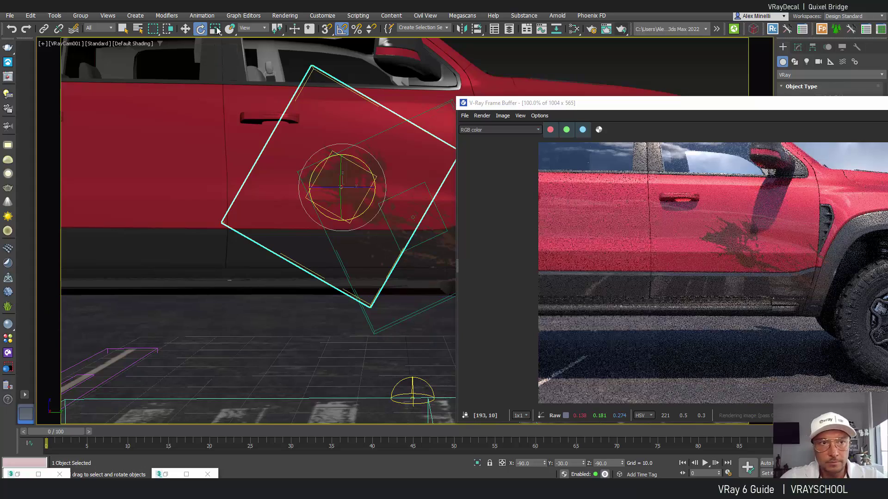
{"action": "key", "text": "r"}
{"action": "left_click_drag", "start_coordinate": [341, 185], "coordinate": [355, 125]}
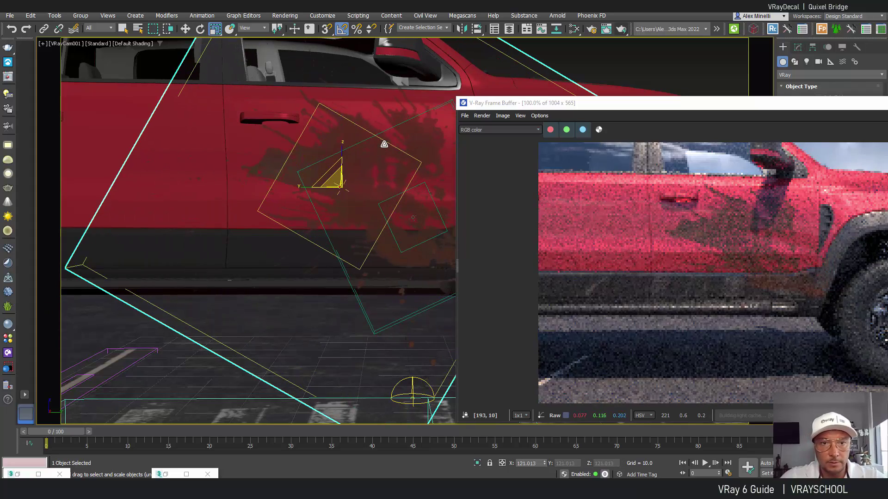
Dismiss the Autodesk window, examine the enlarged mud splash in the interactive render, and minimize the frame buffer.
{"action": "left_click", "coordinate": [185, 29]}
{"action": "left_click_drag", "start_coordinate": [360, 177], "coordinate": [332, 188]}
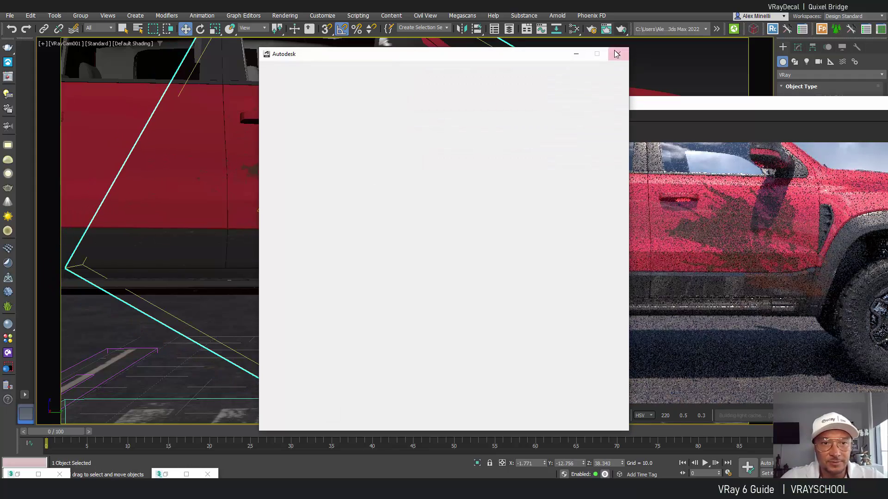
{"action": "left_click", "coordinate": [577, 55]}
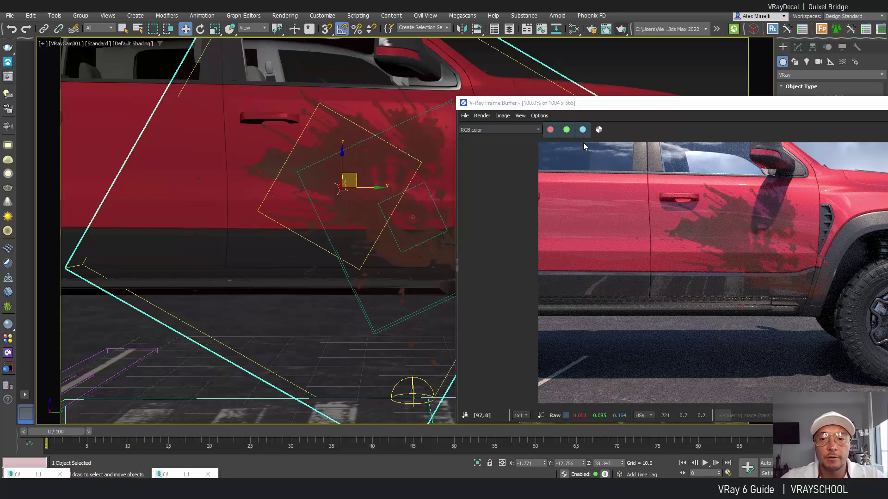
{"action": "left_click_drag", "start_coordinate": [773, 104], "coordinate": [484, 81]}
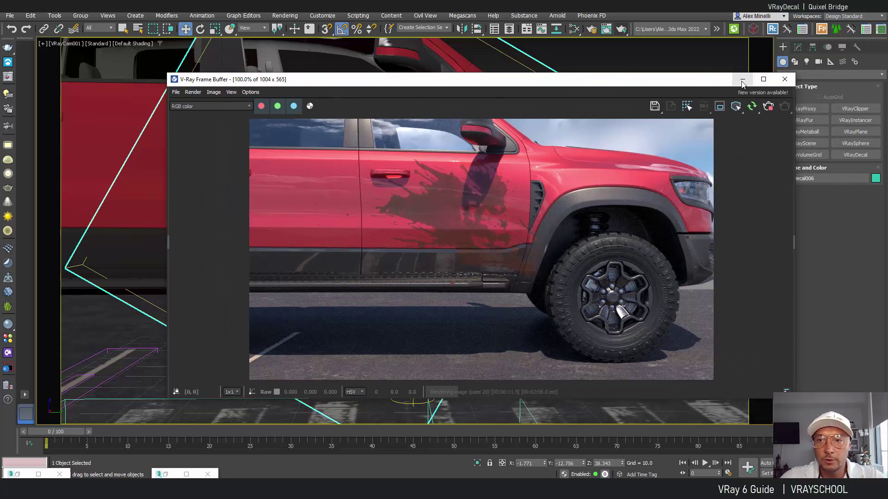
{"action": "left_click", "coordinate": [741, 82]}
Aim the camera down at the crosswalk beside the truck and render that view in the restored frame buffer.
{"action": "middle_click_drag", "start_coordinate": [440, 318], "coordinate": [445, 30], "text": "alt"}
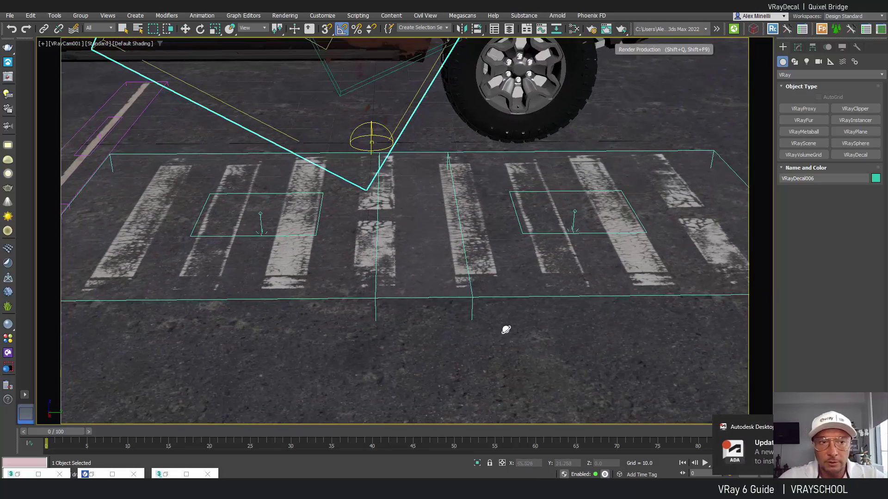
{"action": "left_click", "coordinate": [186, 474]}
{"action": "left_click", "coordinate": [876, 17]}
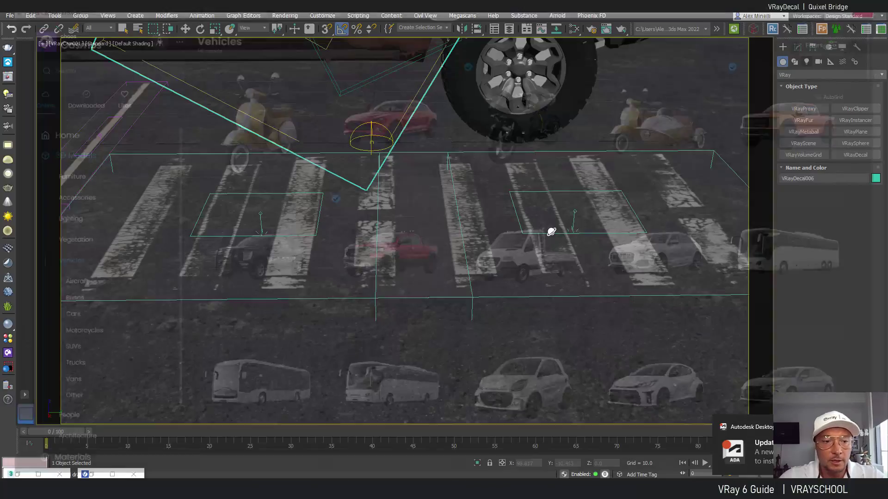
{"action": "left_click", "coordinate": [111, 473]}
{"action": "key", "text": "shift+q"}
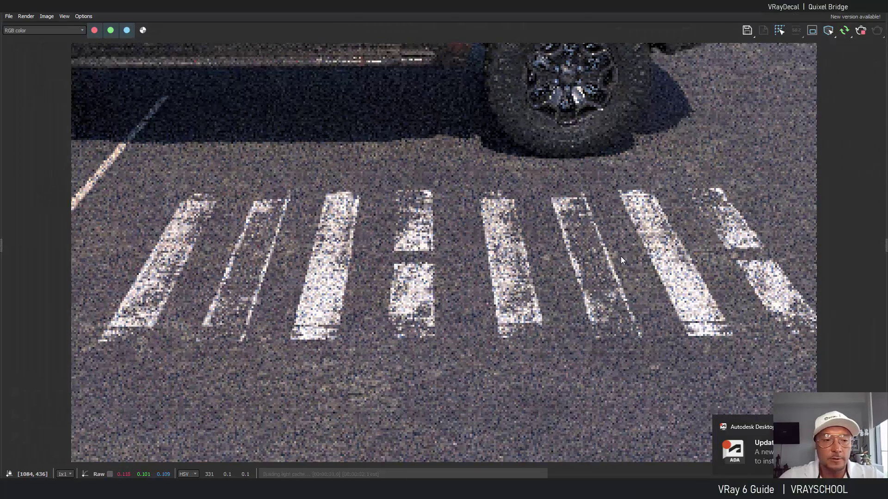